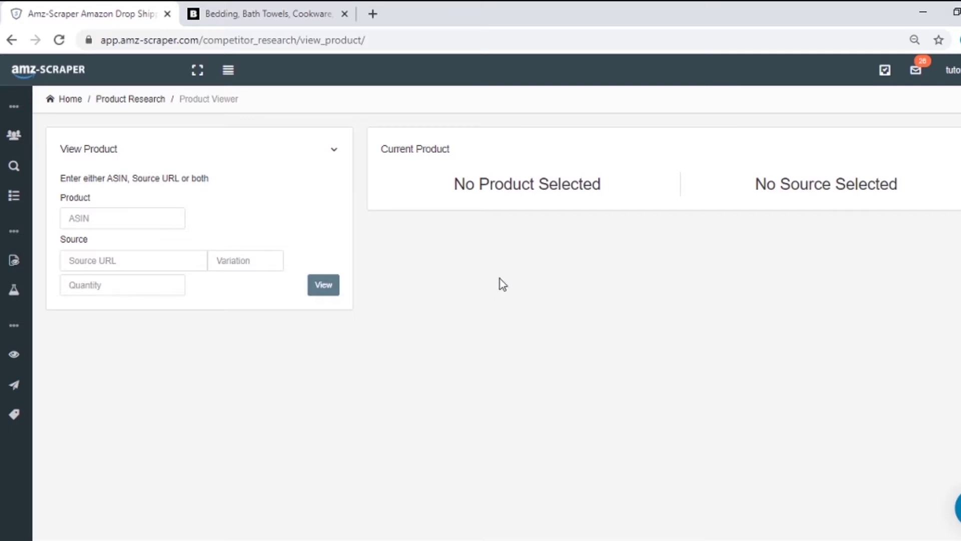
Switch to the Bed Bath & Beyond store tab.
left_click(278, 16)
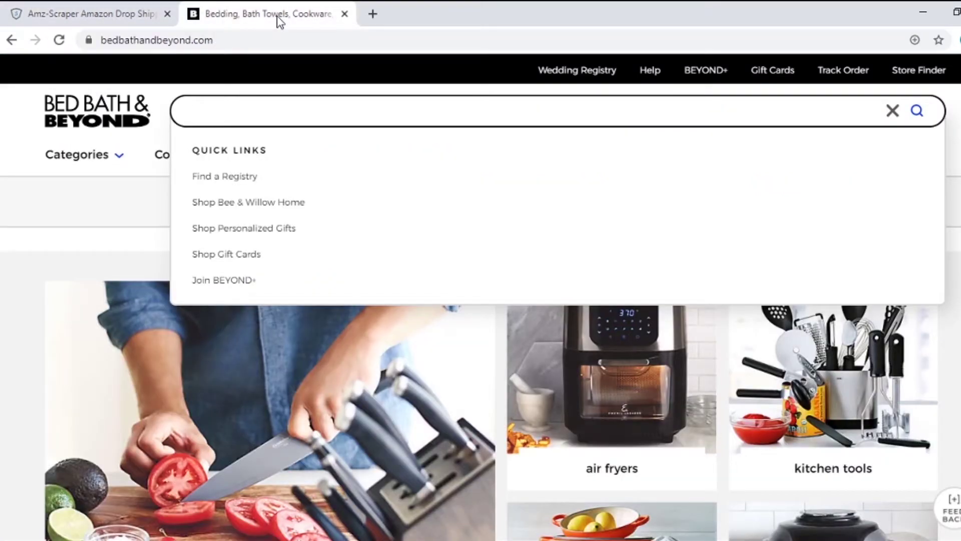
Search Bed Bath & Beyond for 'iron' and open the Black & Decker Digital Advantage Steam Iron in a new tab.
type("iron")
key("Return")
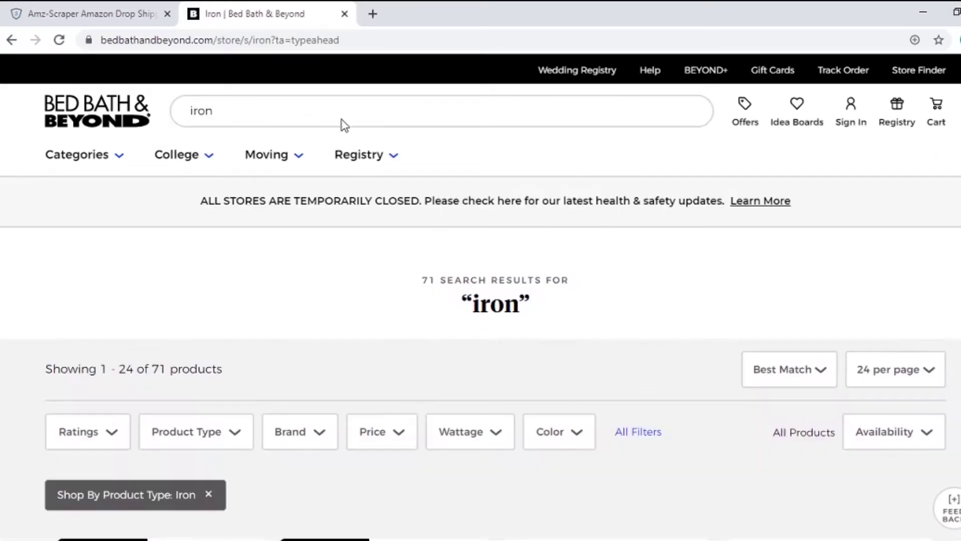
scroll(633, 277, "down", 6)
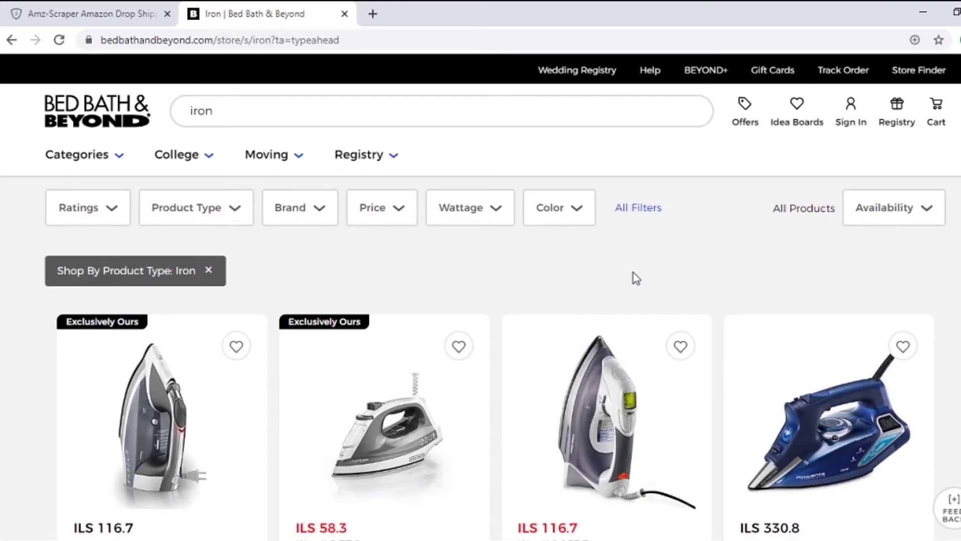
scroll(641, 300, "down", 2)
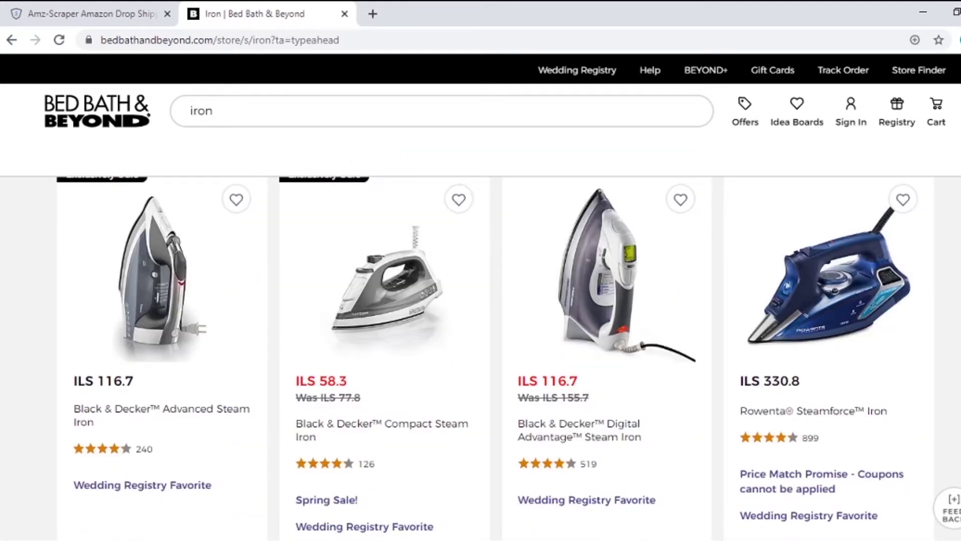
left_click(599, 283, "ctrl")
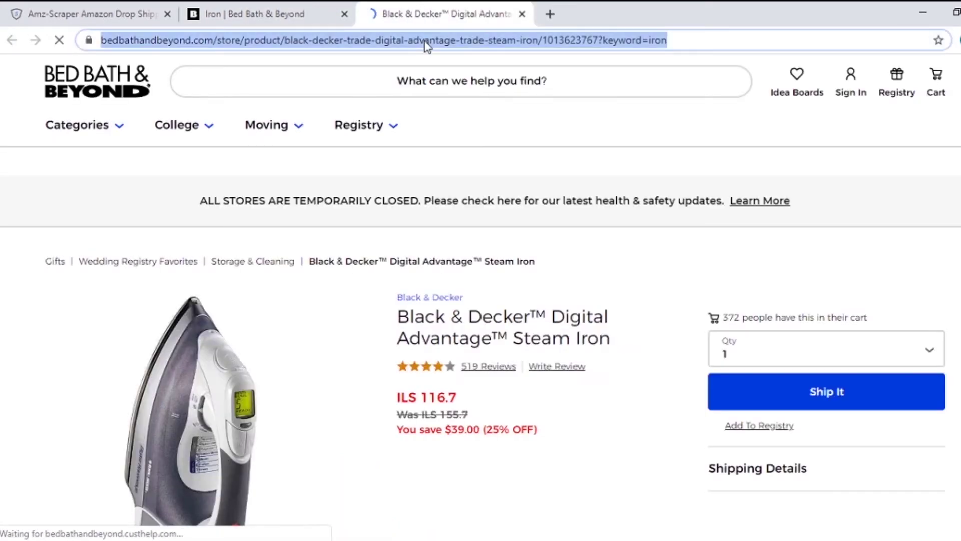
left_click(139, 8)
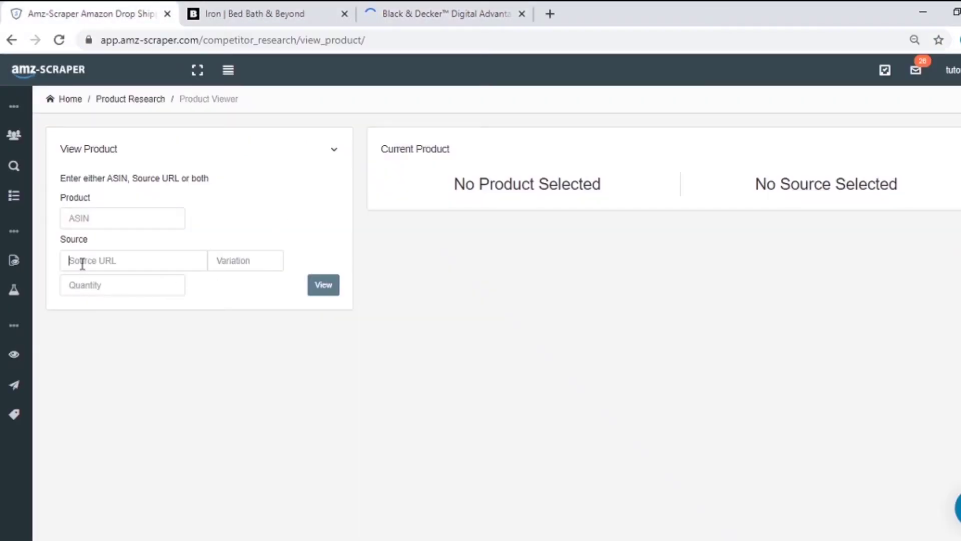
Look up the Black & Decker iron's link as Source URL and dismiss the 'Could not find Amazon Product' alert.
key("ctrl+v")
left_click(325, 288)
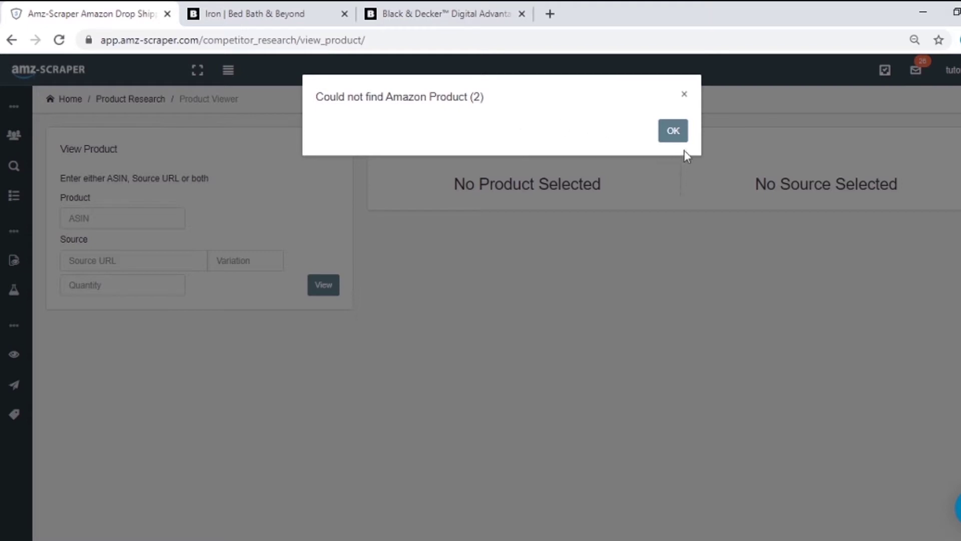
left_click(684, 137)
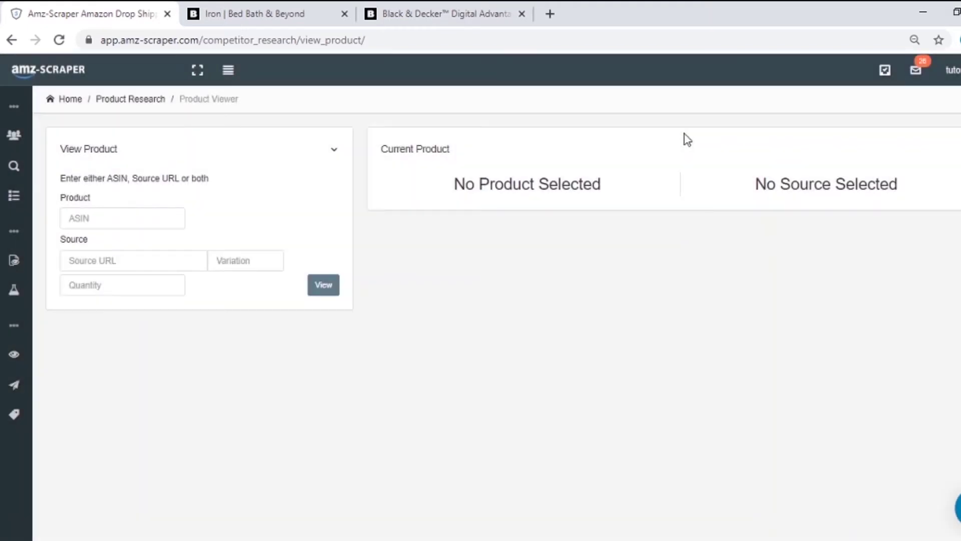
Close the Black & Decker iron page and copy the CHI Electronic Iron with Retractable Cord page link.
left_click(435, 17)
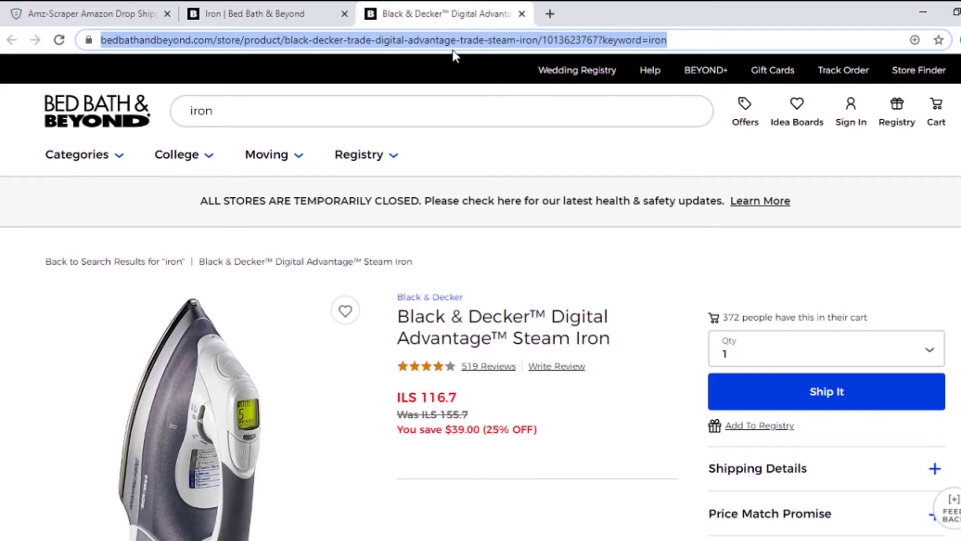
key("ctrl+w")
scroll(933, 241, "down", 6)
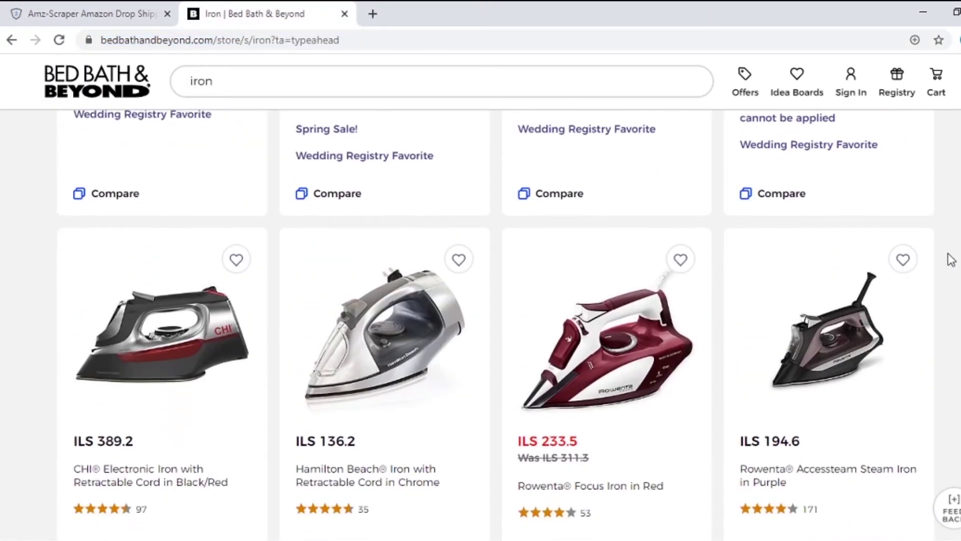
mouse_move(166, 354)
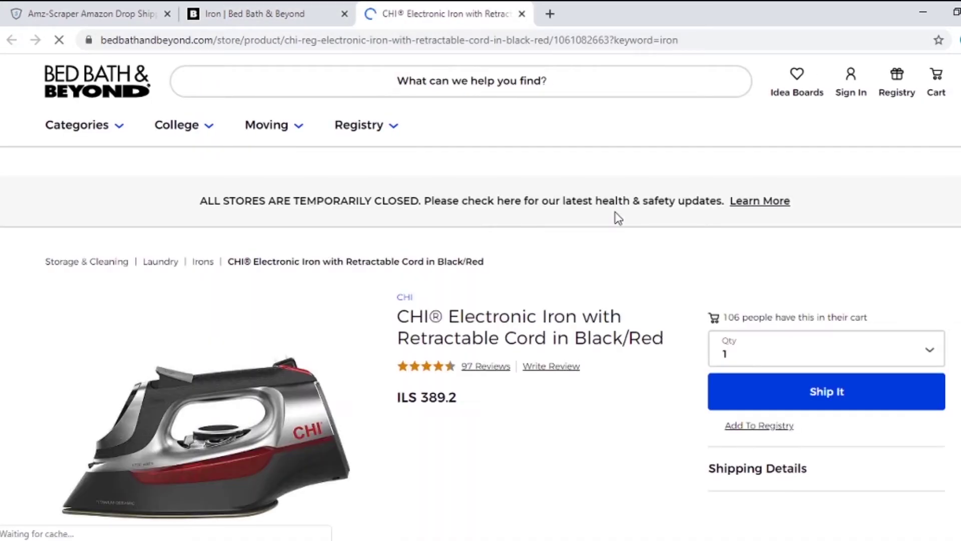
left_click(453, 40)
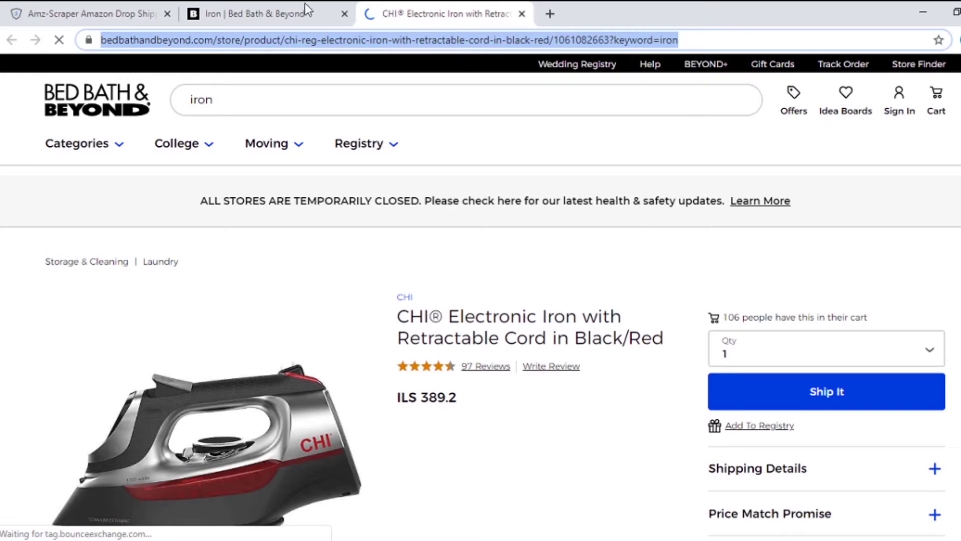
key("ctrl+c")
left_click(97, 8)
View the CHI iron's store link as Source URL and scroll to its six seller offers.
left_click(111, 264)
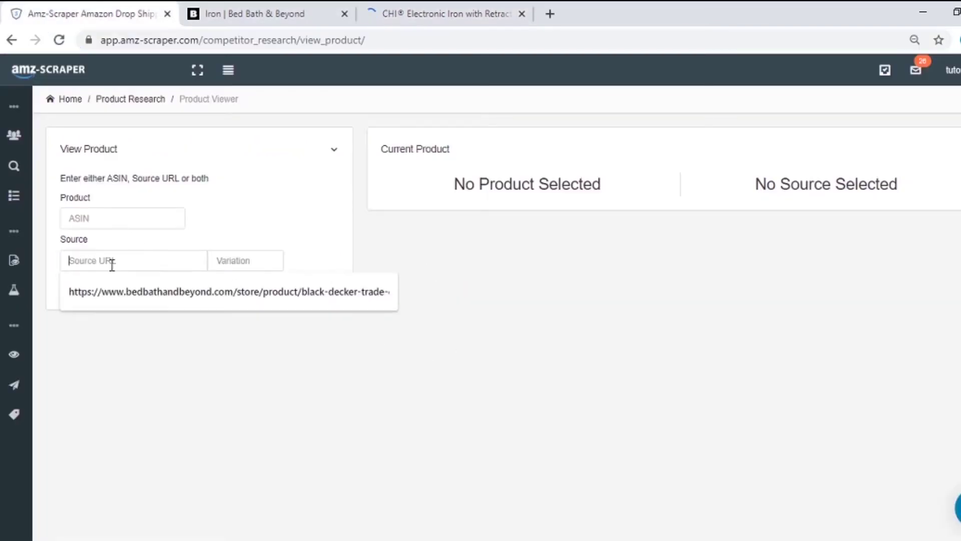
key("ctrl+v")
left_click(326, 288)
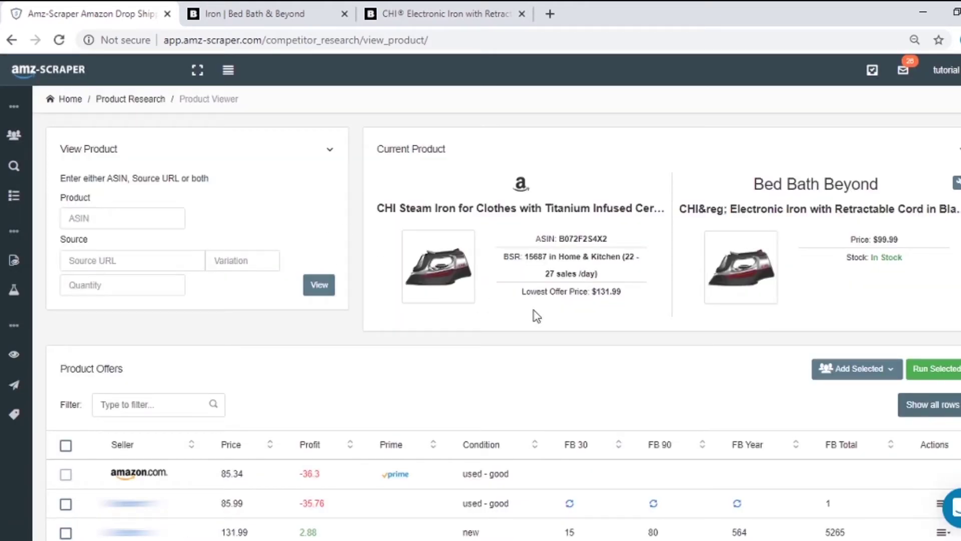
scroll(690, 340, "down", 3)
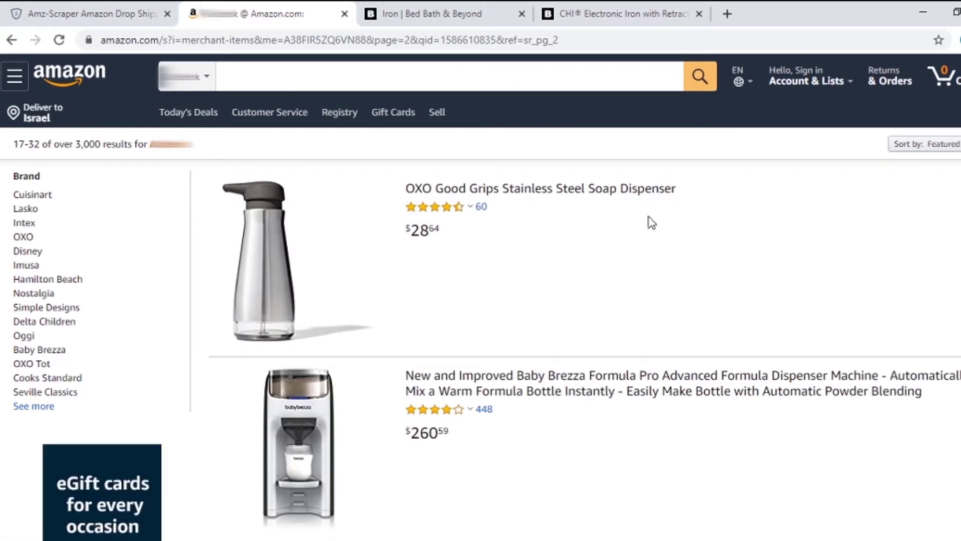
Open the OXO Good Grips Stainless Steel Soap Dispenser from the storefront and select its ASIN B0829N8C9G.
left_click(541, 190, "ctrl")
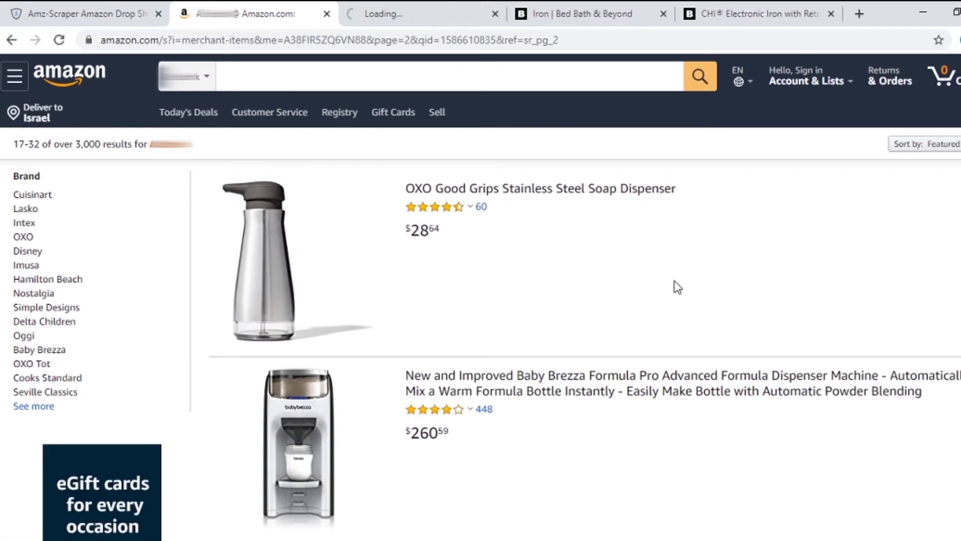
left_click(421, 6)
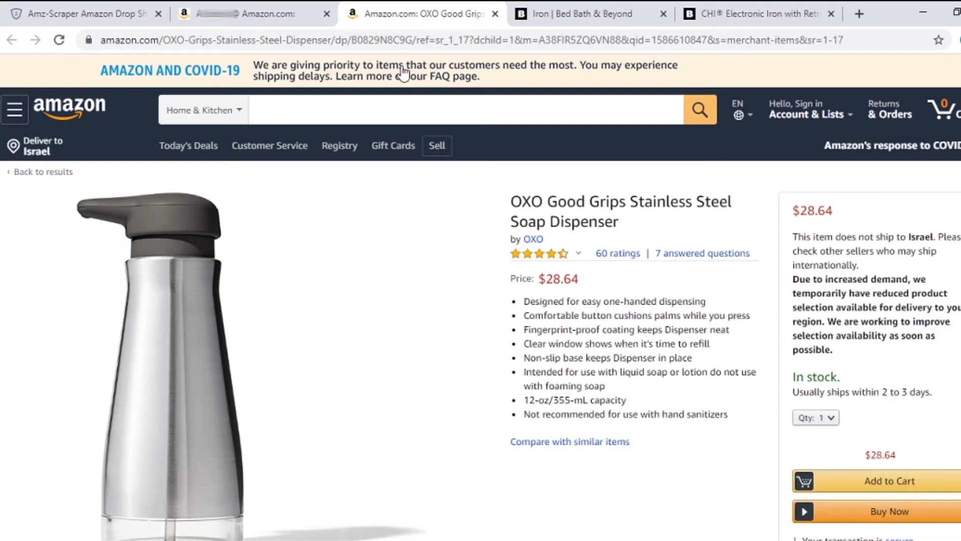
double_click(440, 40)
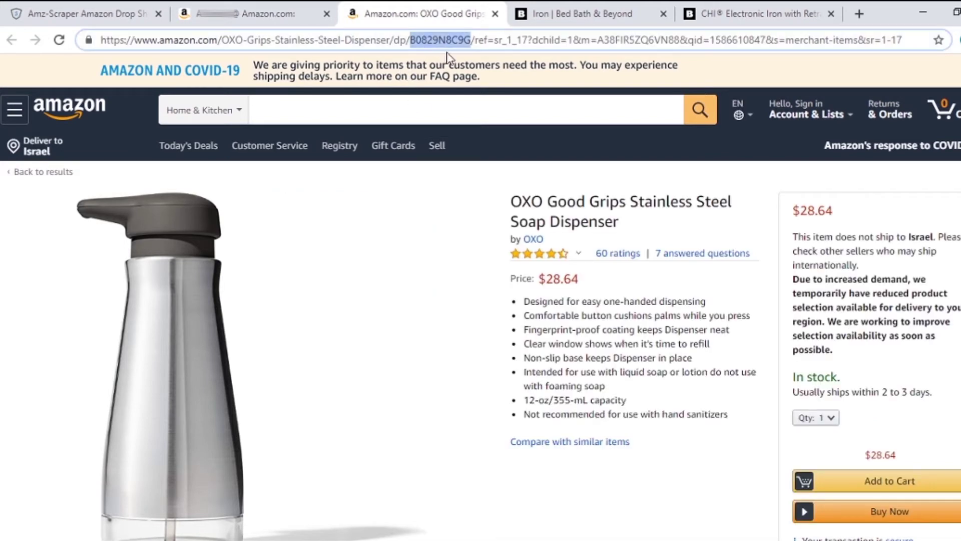
View ASIN B0829N8C9G in the Product field and check its $17.59 Bed Bath & Beyond source match.
left_click(109, 9)
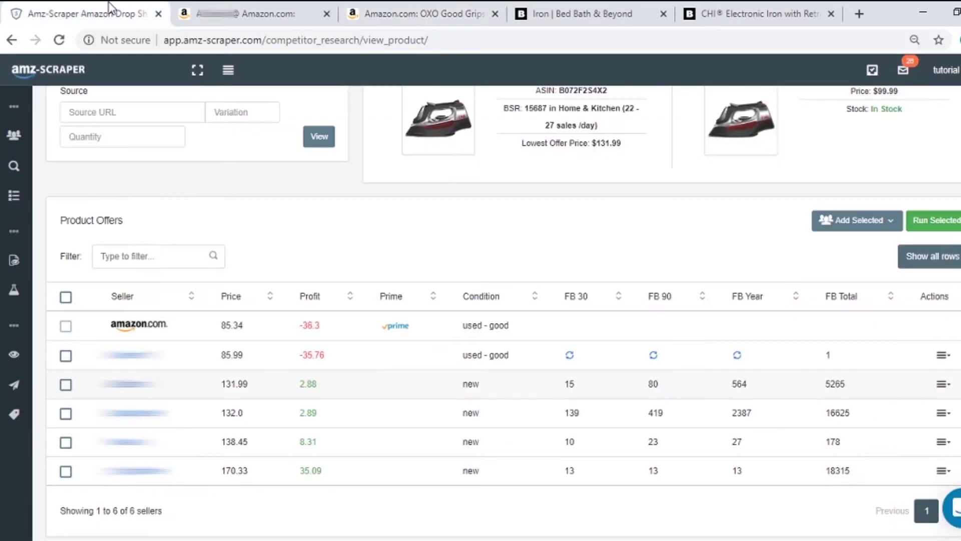
scroll(412, 337, "up", 3)
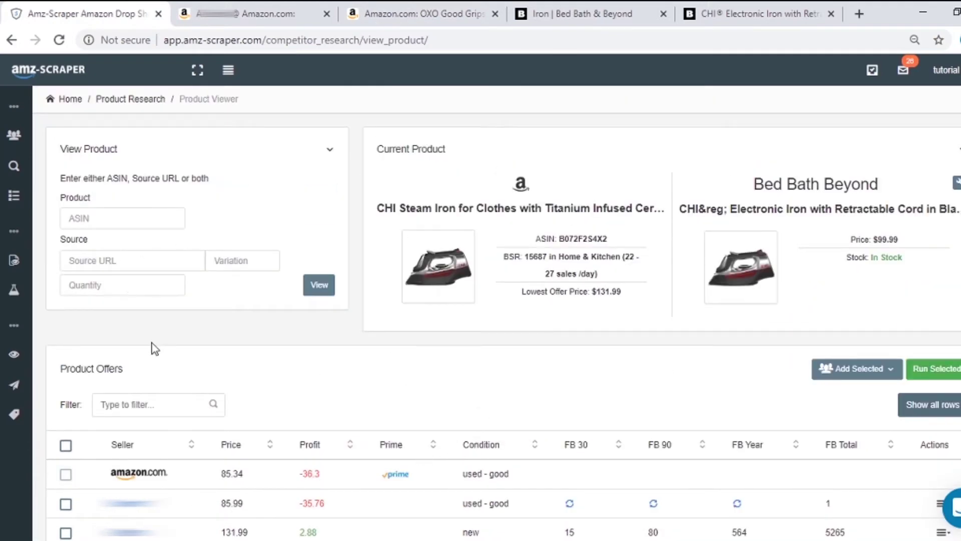
left_click(85, 220)
key("ctrl+v")
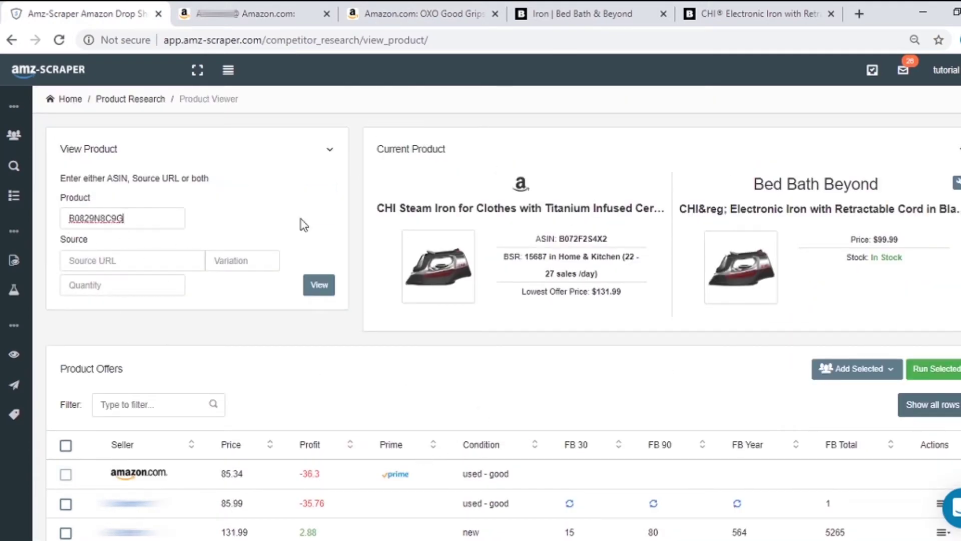
left_click(314, 287)
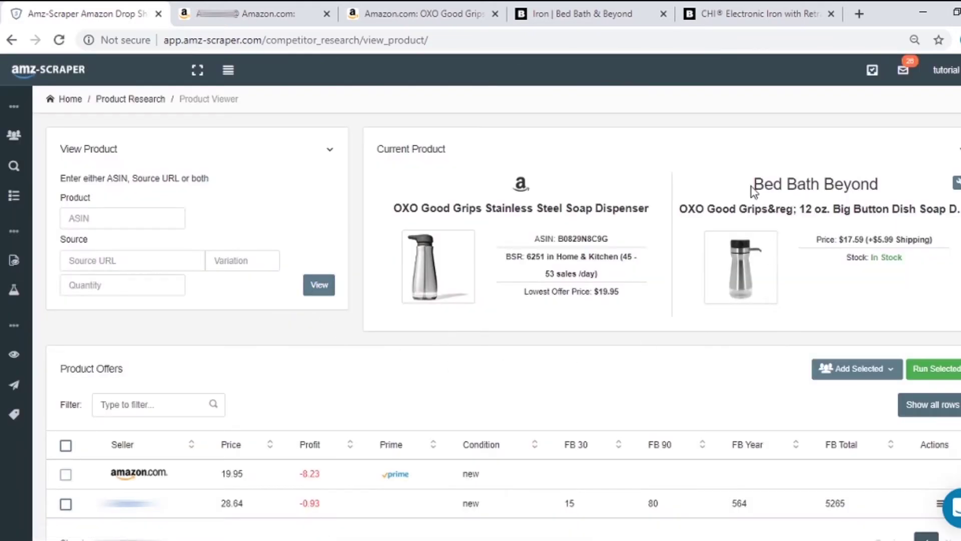
left_click_drag(751, 187, 887, 186)
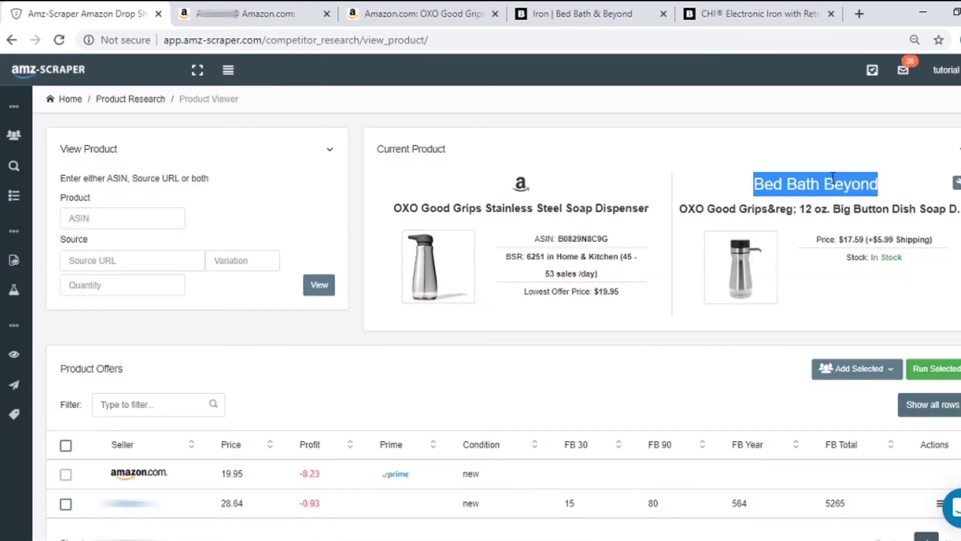
left_click(814, 176)
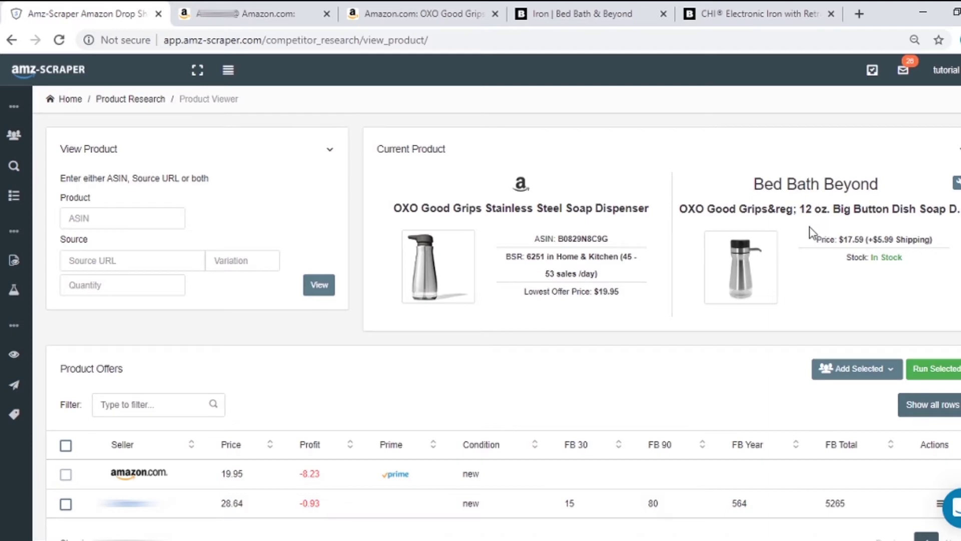
left_click(275, 7)
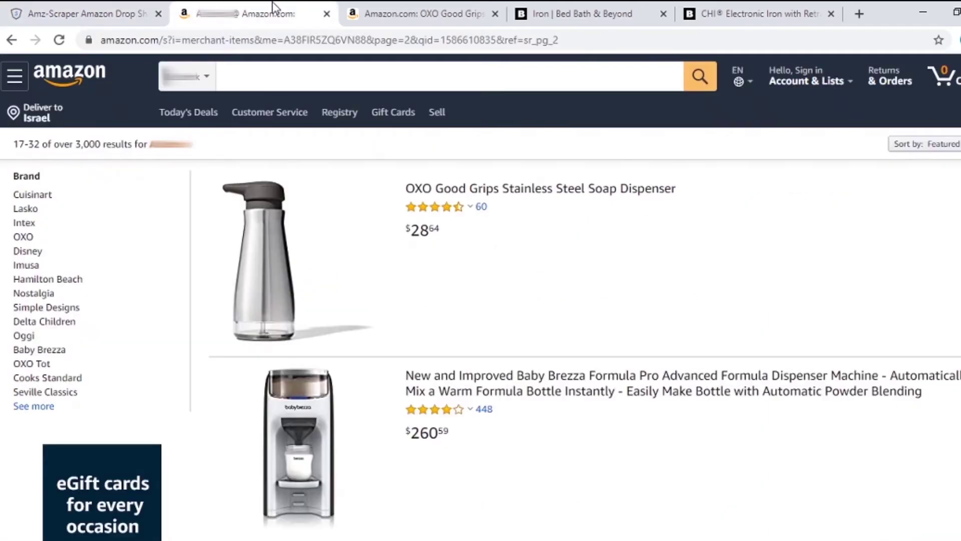
Open the OXO Tot Space Saving Drying Rack from the storefront and select its ASIN B079K783F9.
scroll(854, 272, "down", 6)
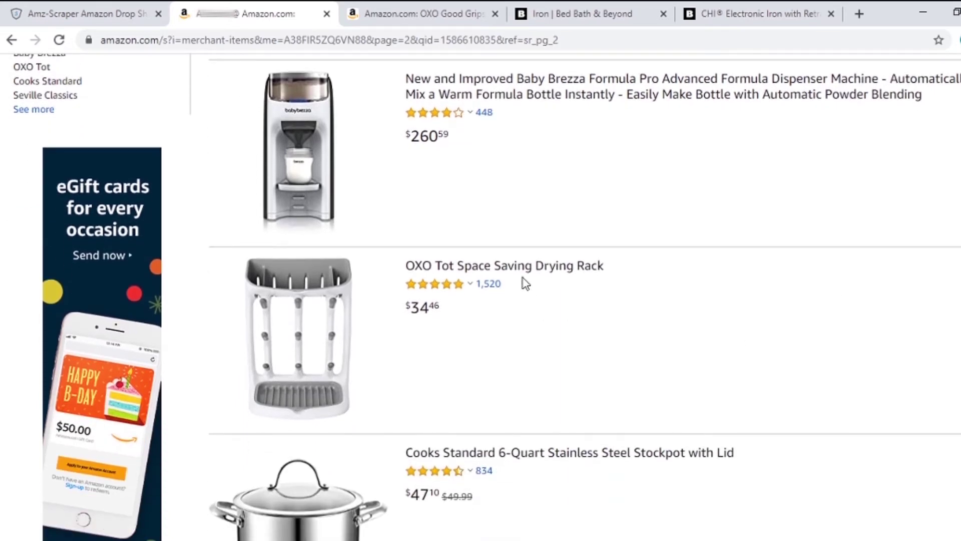
middle_click(426, 274)
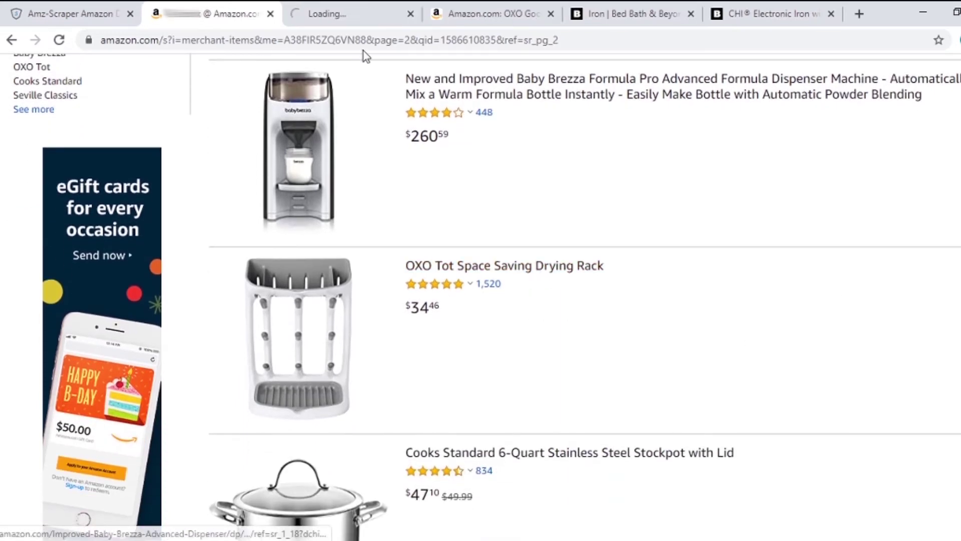
left_click(353, 20)
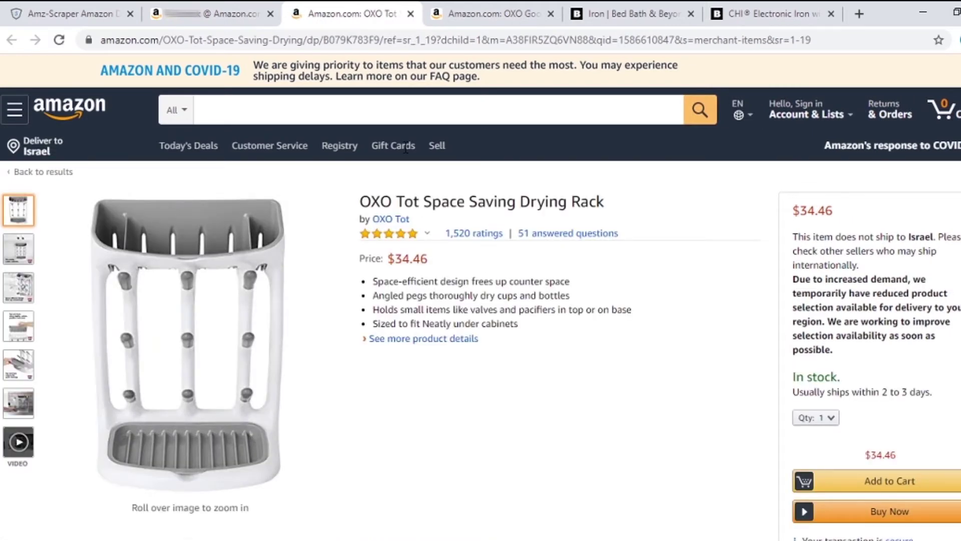
left_click(408, 40)
double_click(410, 39)
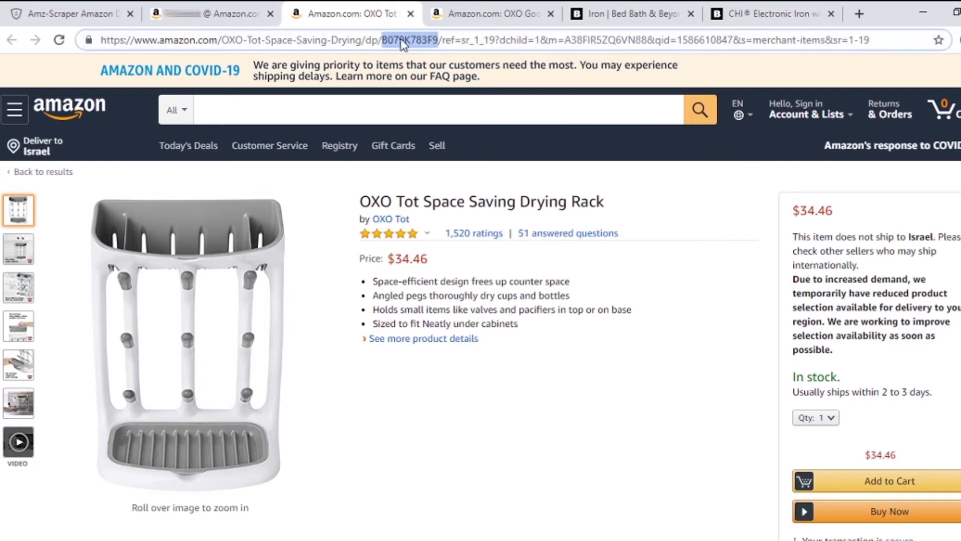
left_click(104, 6)
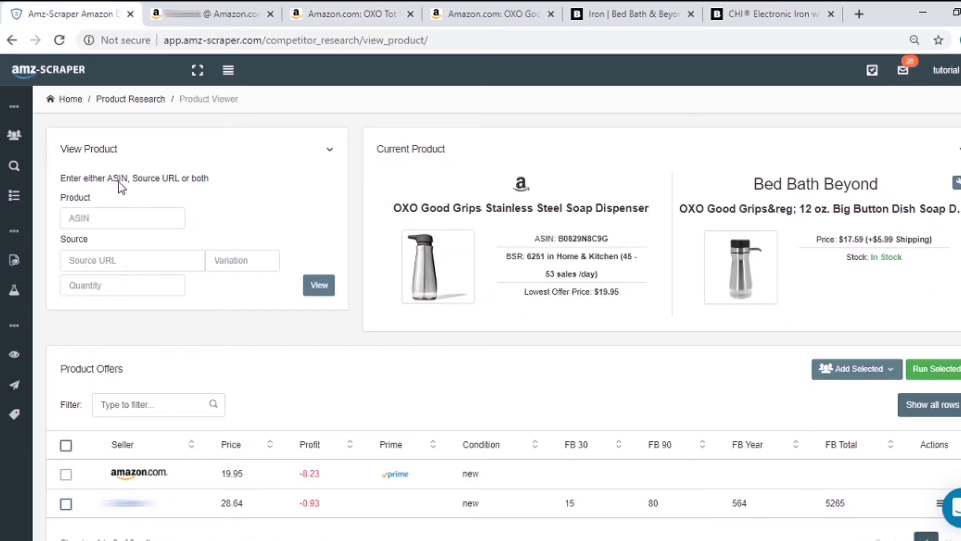
View ASIN B079K783F9 and review its $19.99 Bed Bath & Beyond source and profitable seller offers.
left_click(97, 217)
key("ctrl+v")
left_click(317, 278)
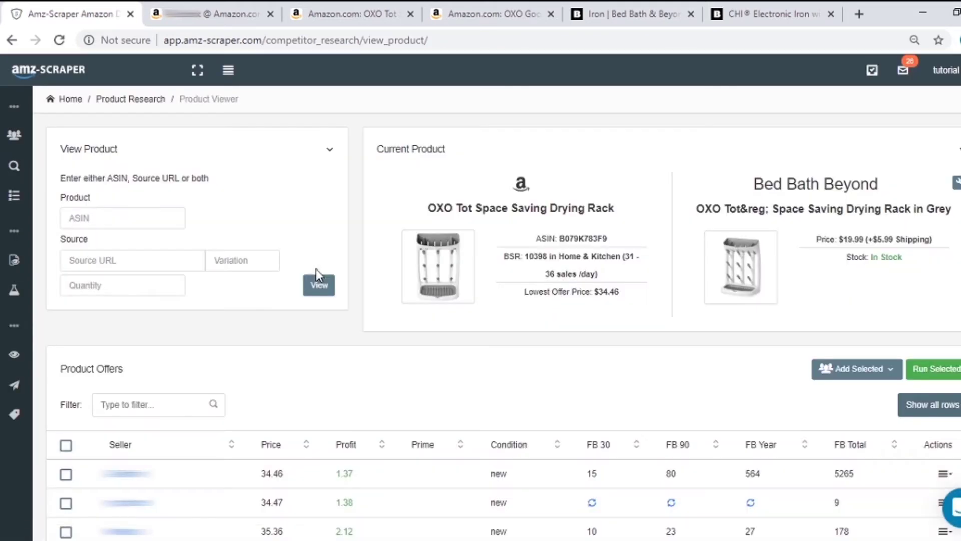
left_click_drag(764, 185, 879, 186)
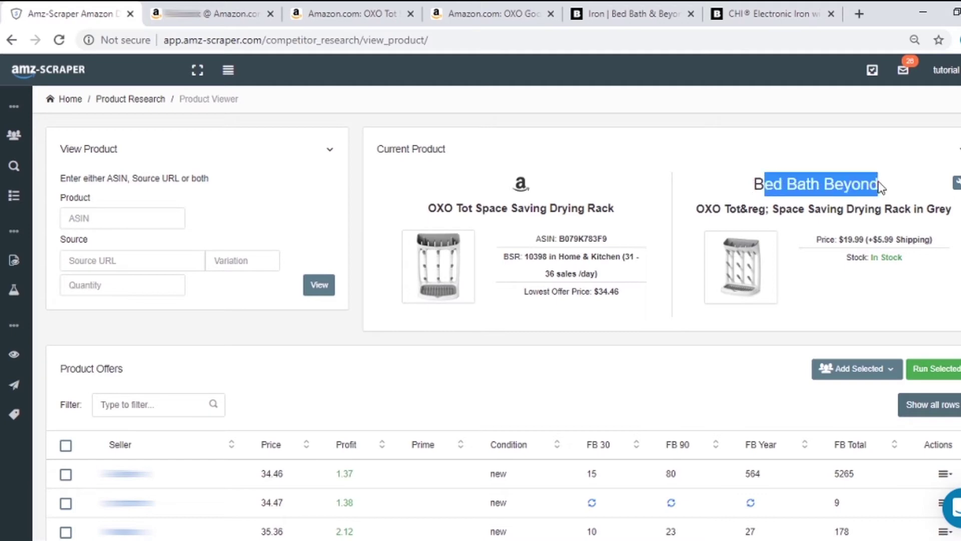
left_click(846, 287)
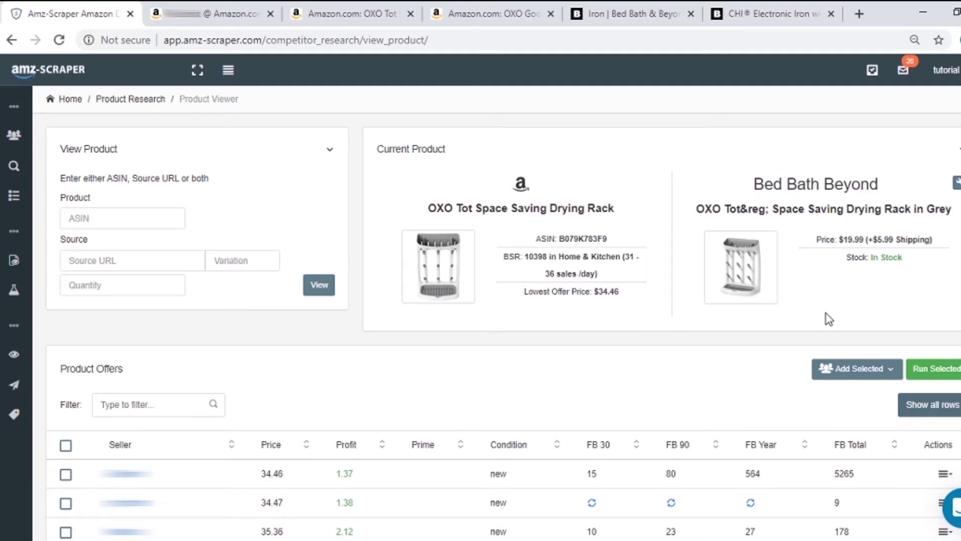
scroll(826, 307, "down", 3)
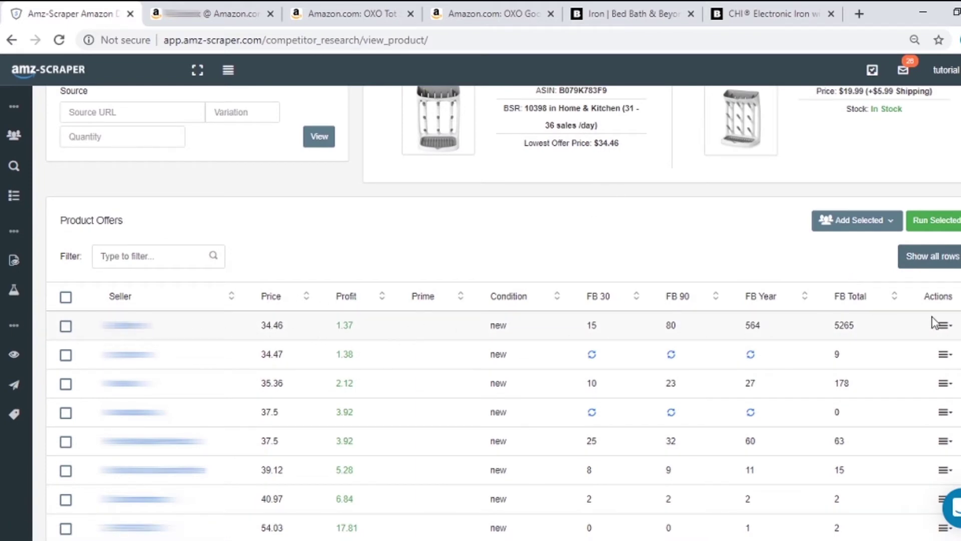
Run Scrape Seller on the first offer with margin 3, Maximum BSR 300000, Find Source Automatically Yes.
left_click(948, 327)
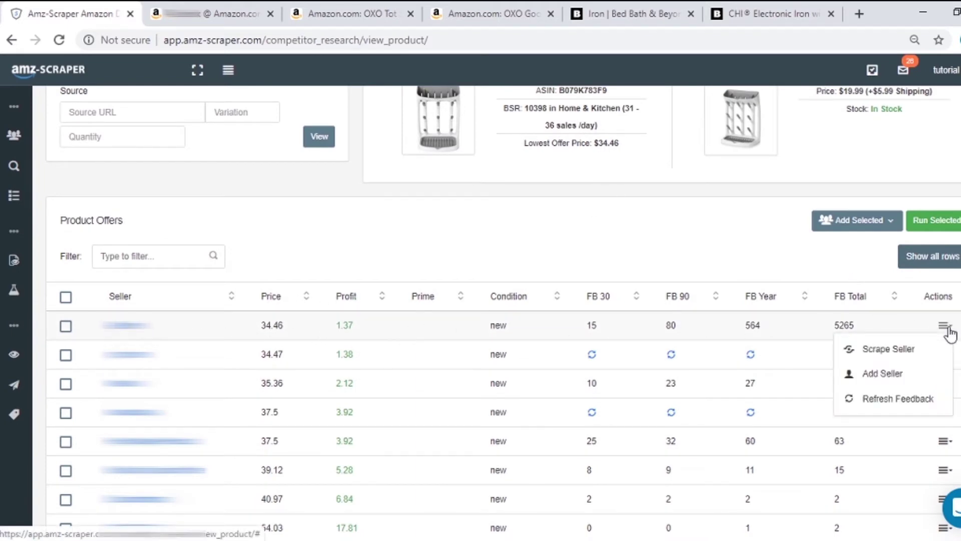
left_click(927, 354)
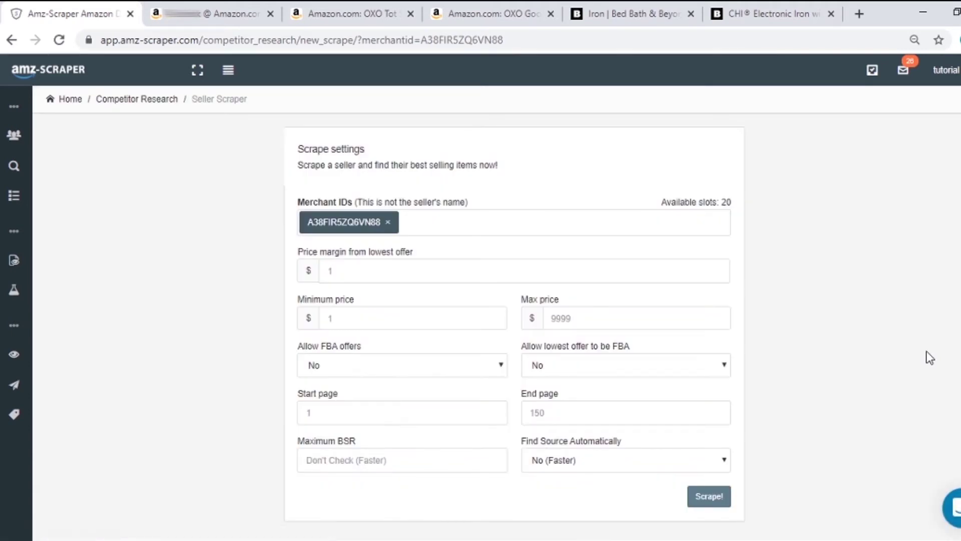
left_click(348, 275)
left_click(330, 463)
type("300000")
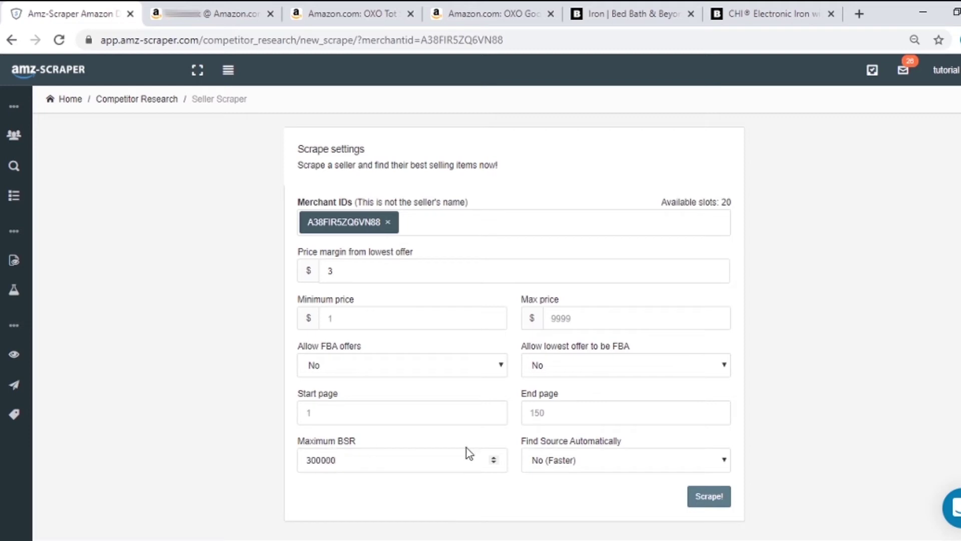
left_click(554, 462)
left_click(566, 508)
left_click(707, 501)
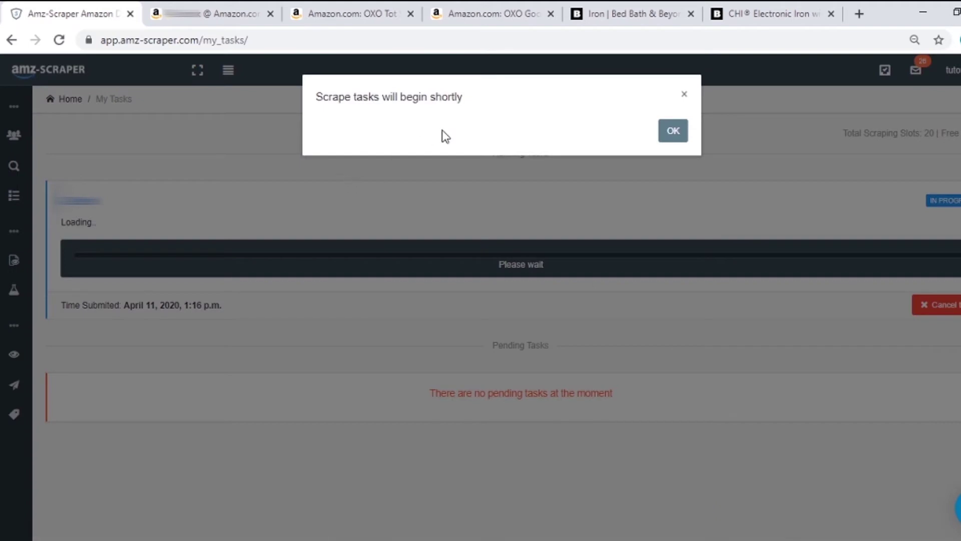
Dismiss the scrape-started notice and, once the seller scrape finishes, open the notifications.
left_click(672, 132)
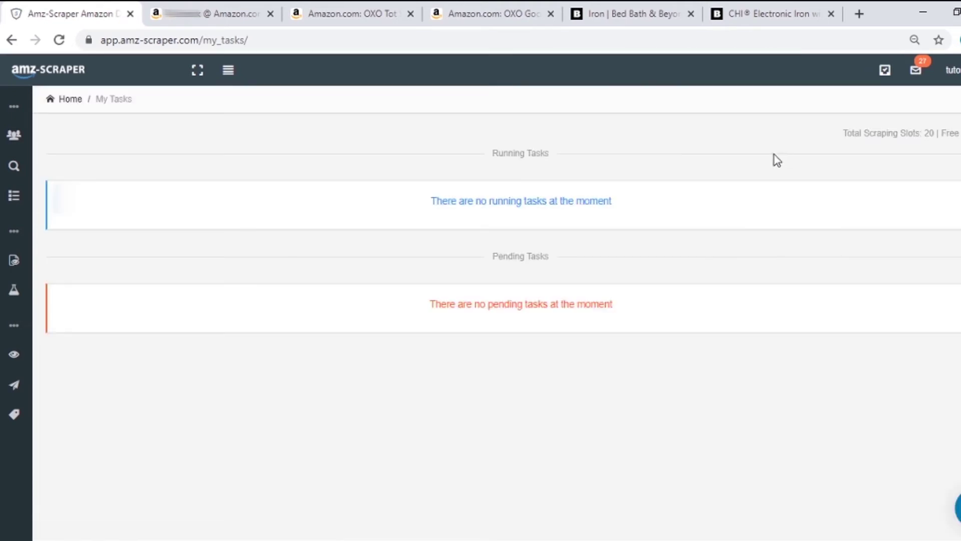
left_click(916, 71)
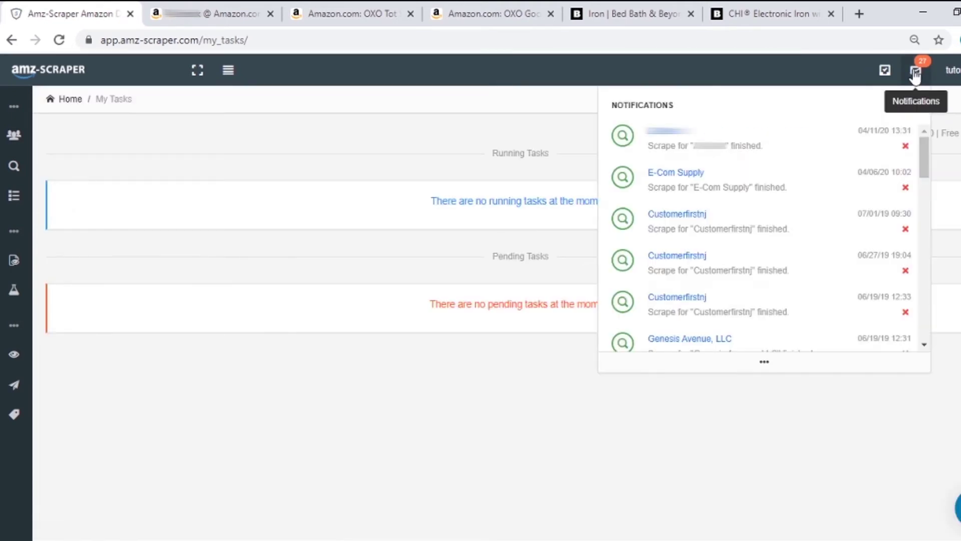
Open the finished scrape's results, sort by Source profit descending, and view the Cole & Mason grinder's source.
left_click(661, 141)
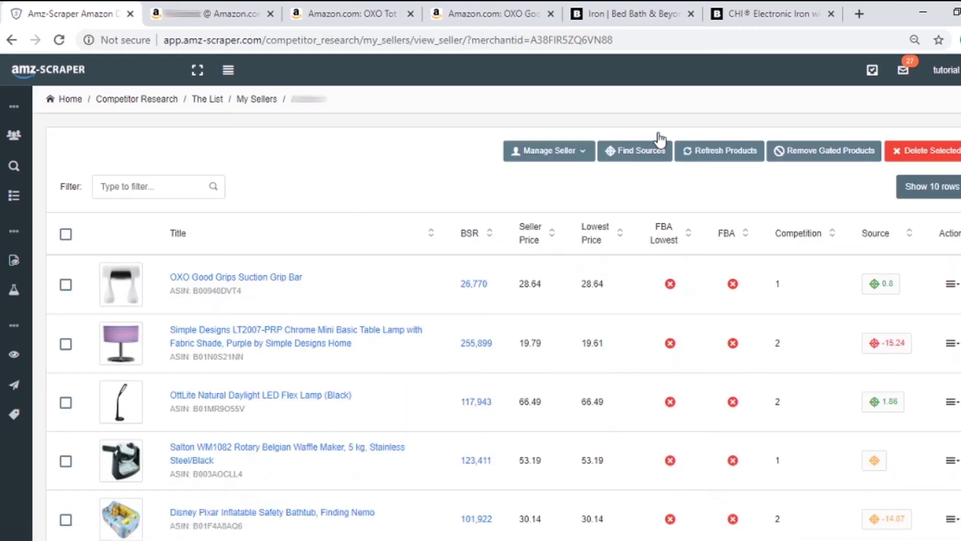
left_click(877, 234)
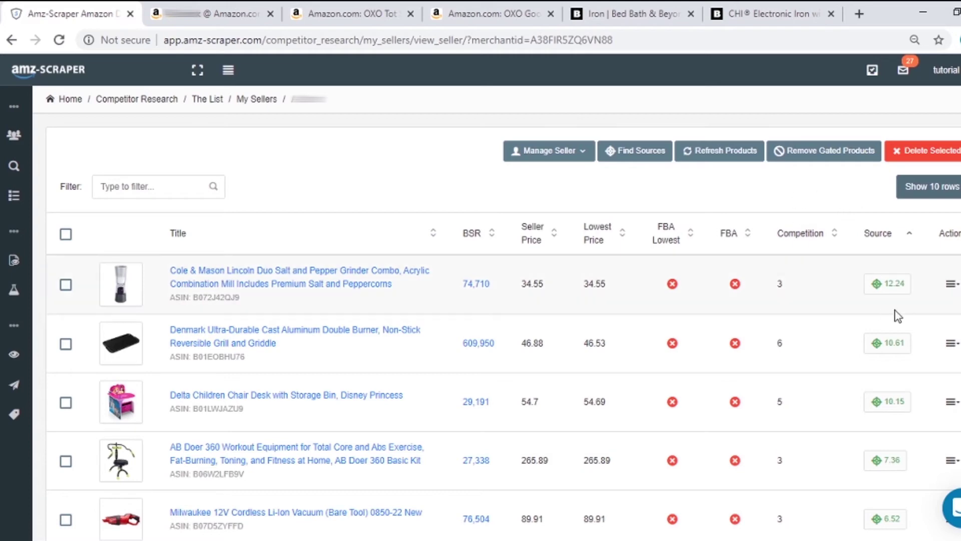
left_click(889, 287)
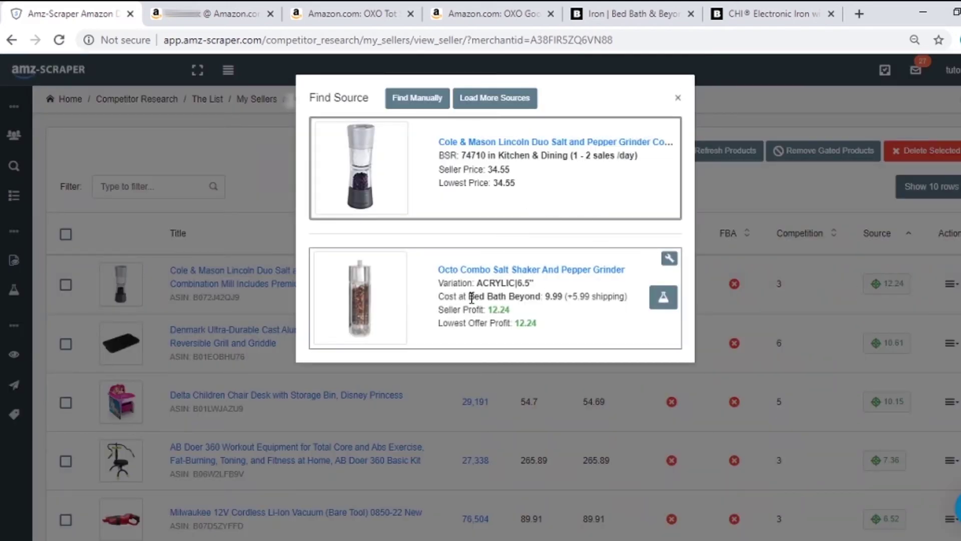
Save the Cole & Mason grinder's Bed Bath Beyond source to the lab, keeping the original product.
left_click_drag(469, 299, 522, 300)
left_click(518, 297)
left_click(664, 301)
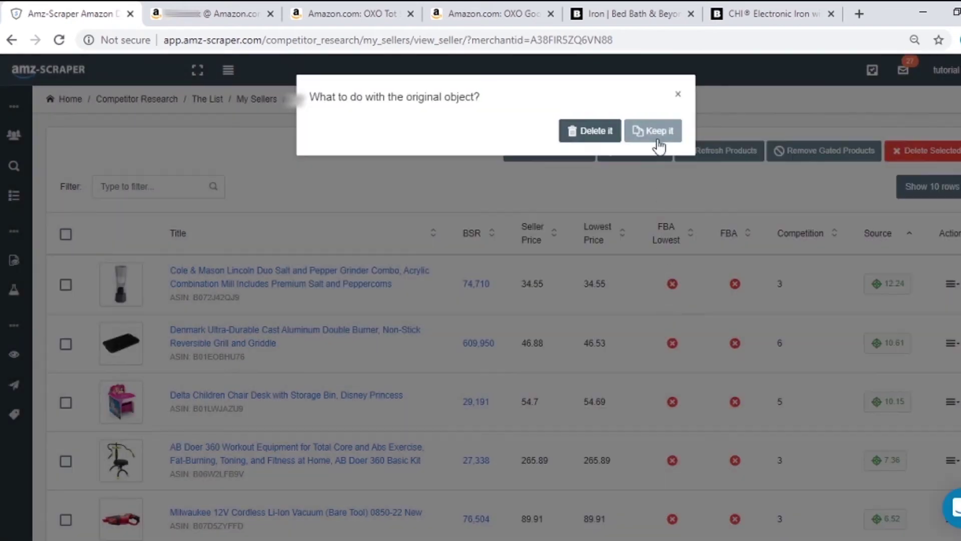
left_click(656, 132)
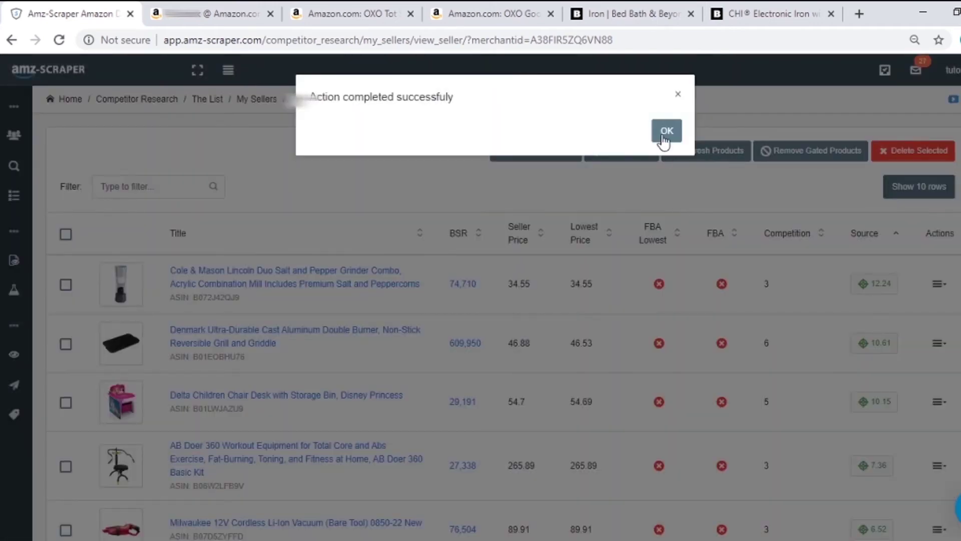
left_click(665, 133)
Check the Denmark griddle and Delta Children chair desk sources and close them unsaved.
scroll(801, 298, "down", 2)
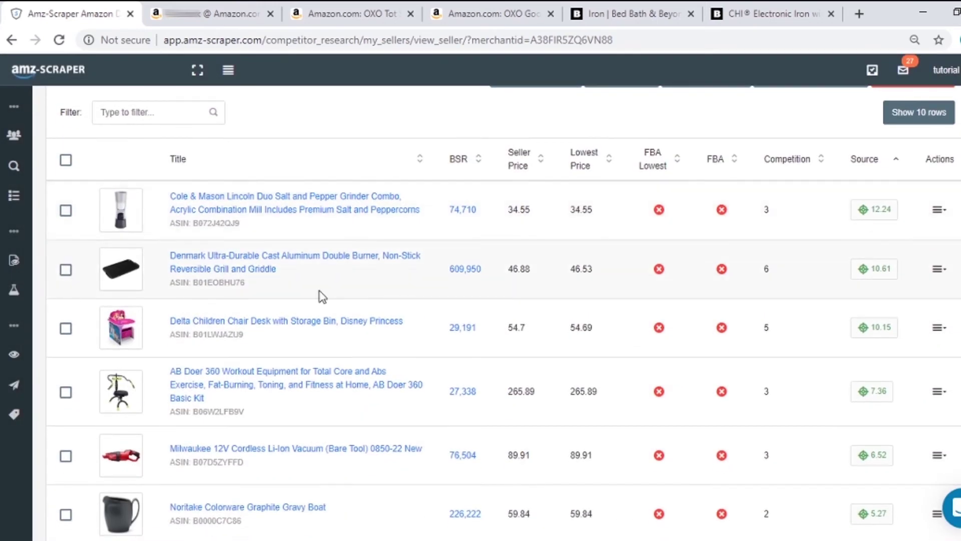
left_click(877, 268)
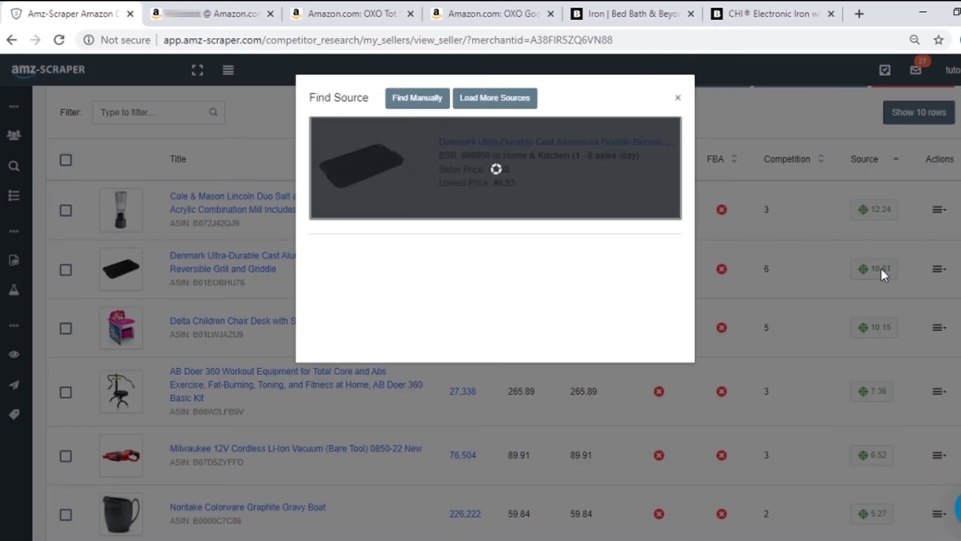
left_click(901, 336)
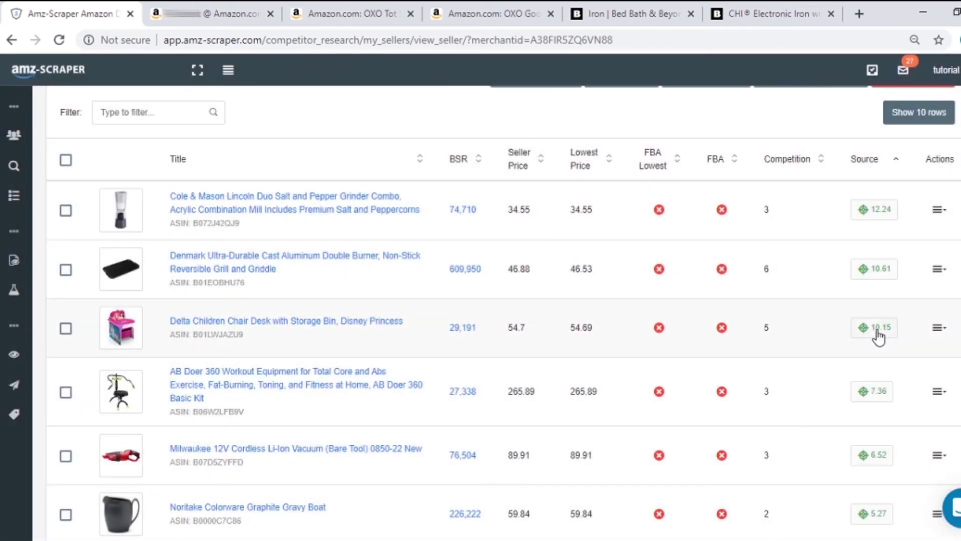
left_click(877, 330)
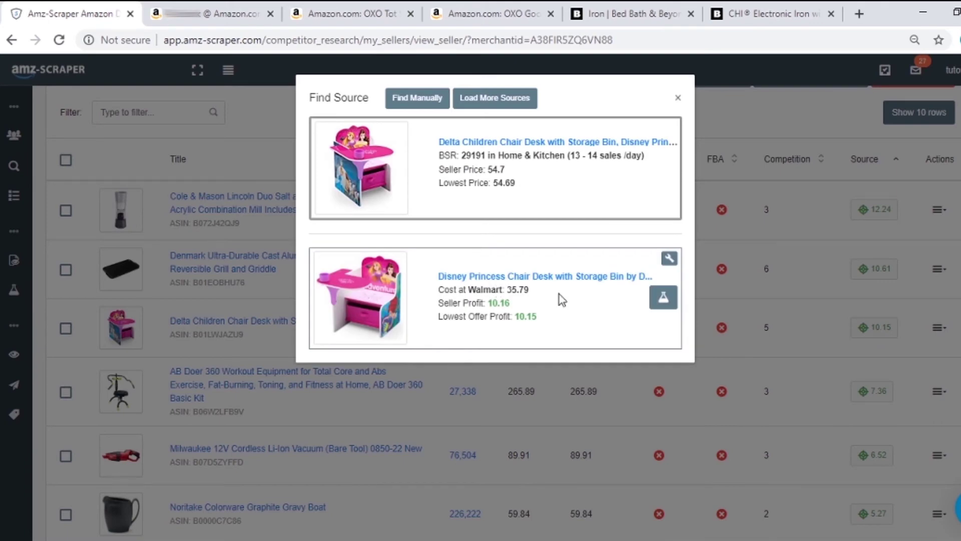
key("Escape")
Save the AB Doer 360's Bed Bath Beyond source to the lab, keeping the original product.
scroll(500, 300, "down", 2)
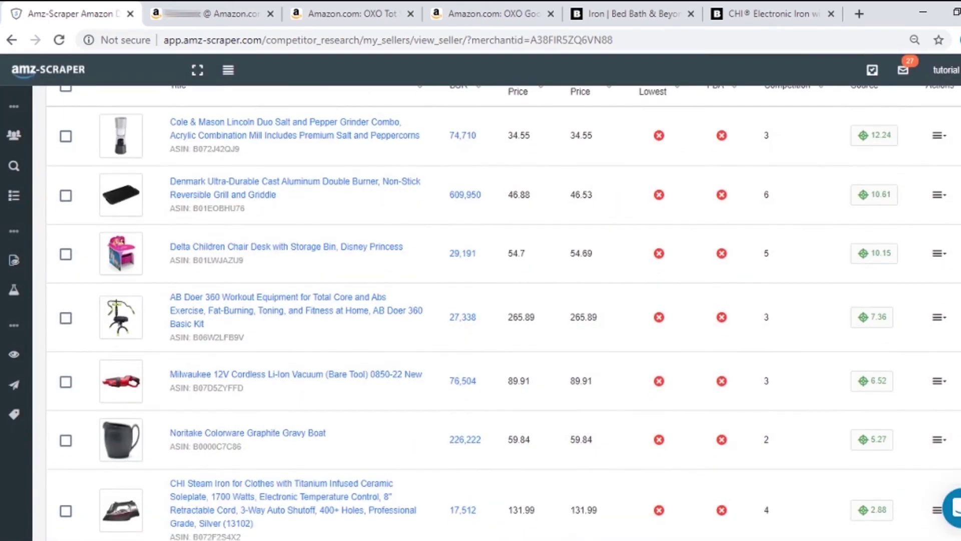
left_click(882, 318)
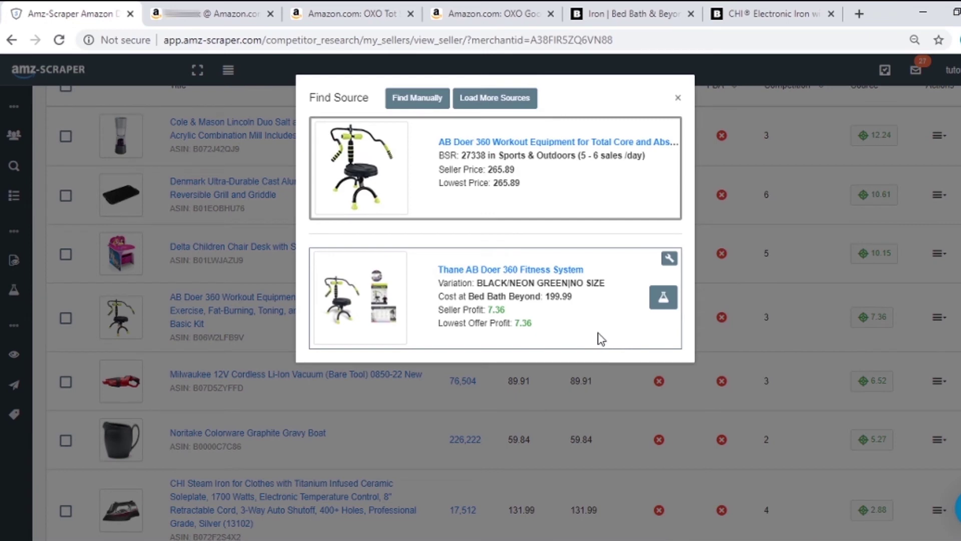
left_click_drag(537, 299, 485, 299)
left_click(551, 312)
left_click(663, 297)
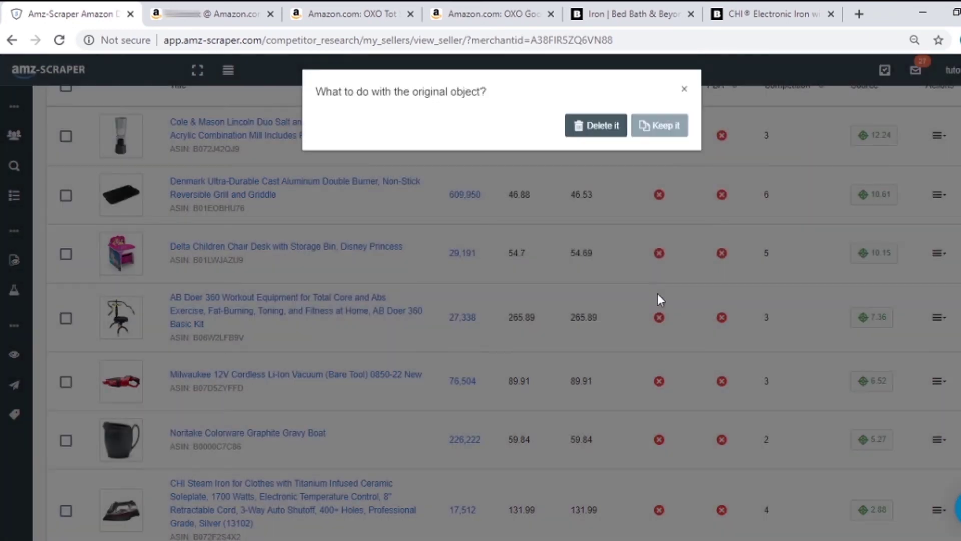
left_click(645, 131)
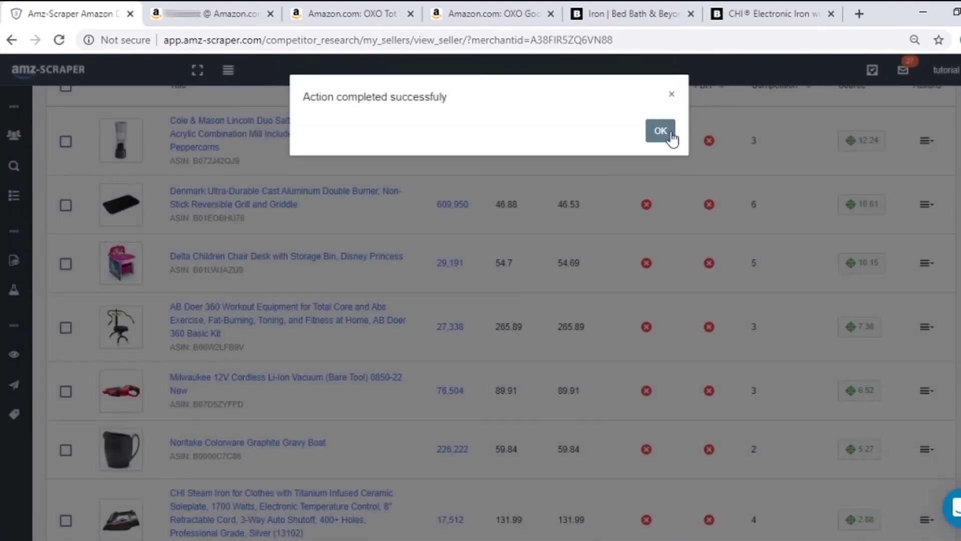
left_click(666, 132)
Check the Milwaukee vacuum, Noritake gravy boat and CHI steam iron sources without saving.
scroll(715, 374, "down", 2)
left_click(872, 309)
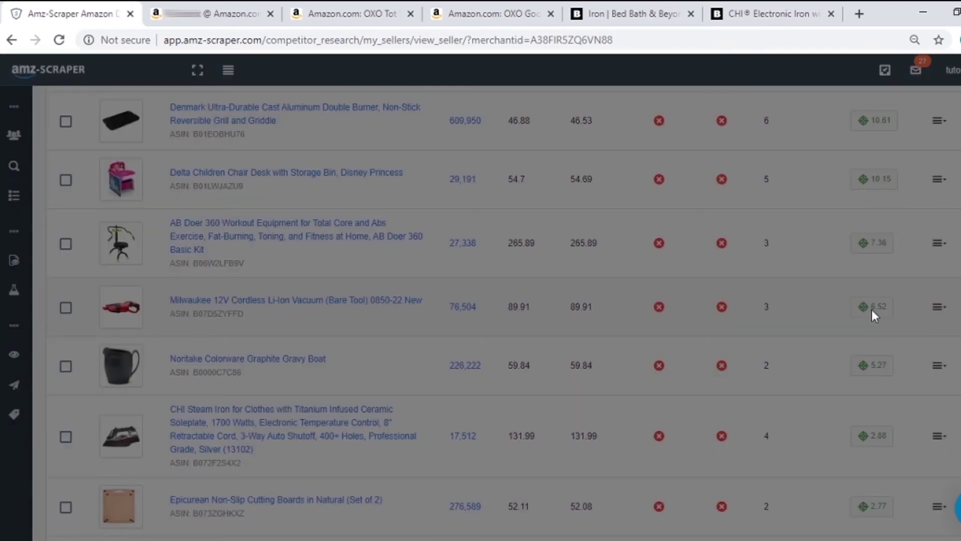
left_click(905, 308)
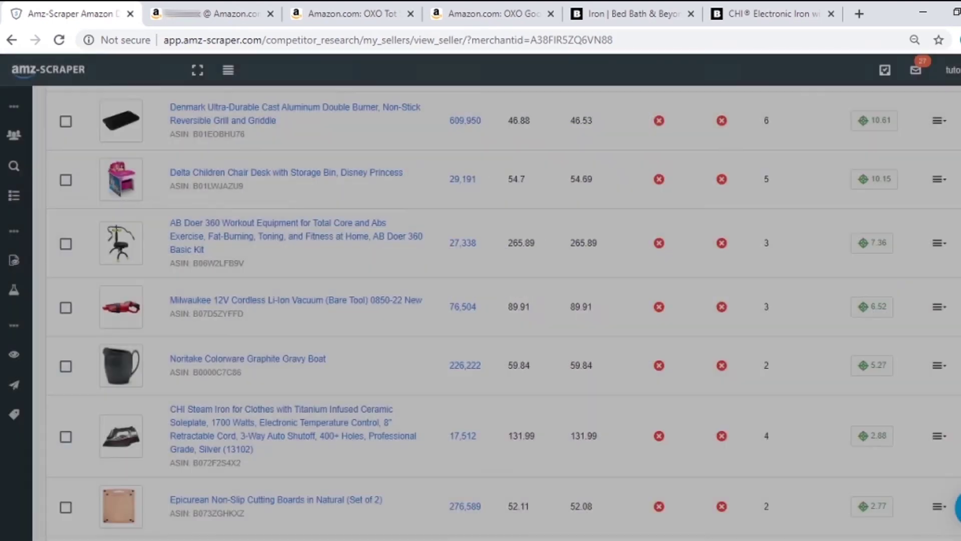
scroll(881, 308, "down", 2)
left_click(875, 296)
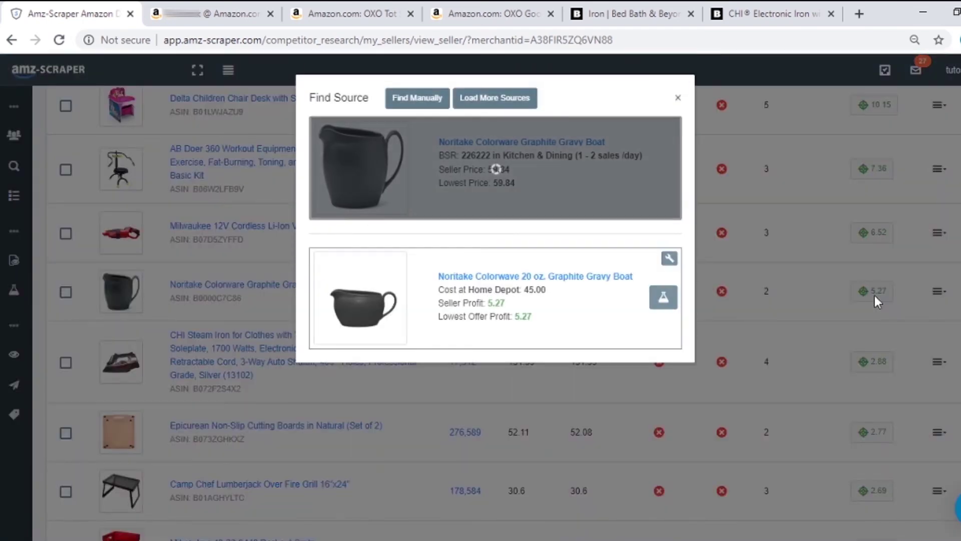
left_click(889, 298)
scroll(888, 304, "down", 2)
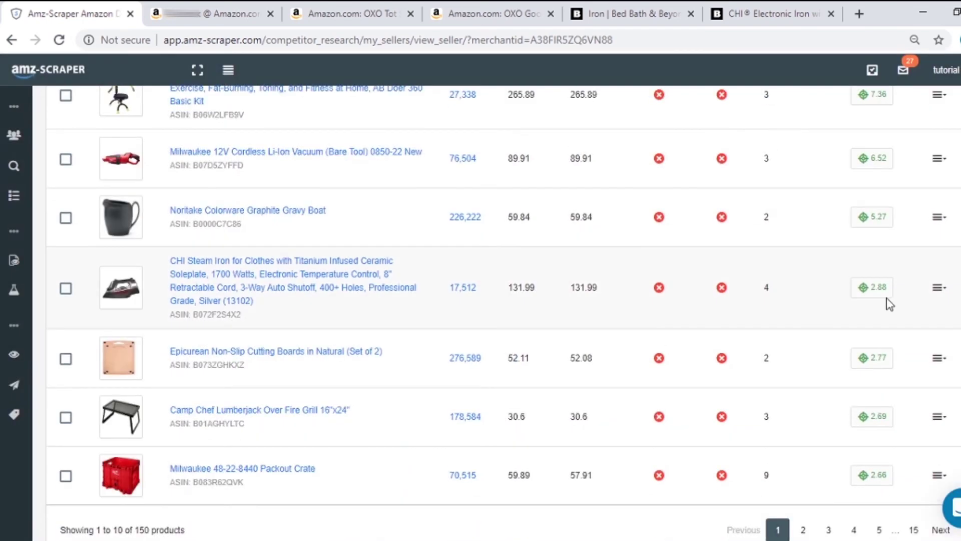
left_click(881, 295)
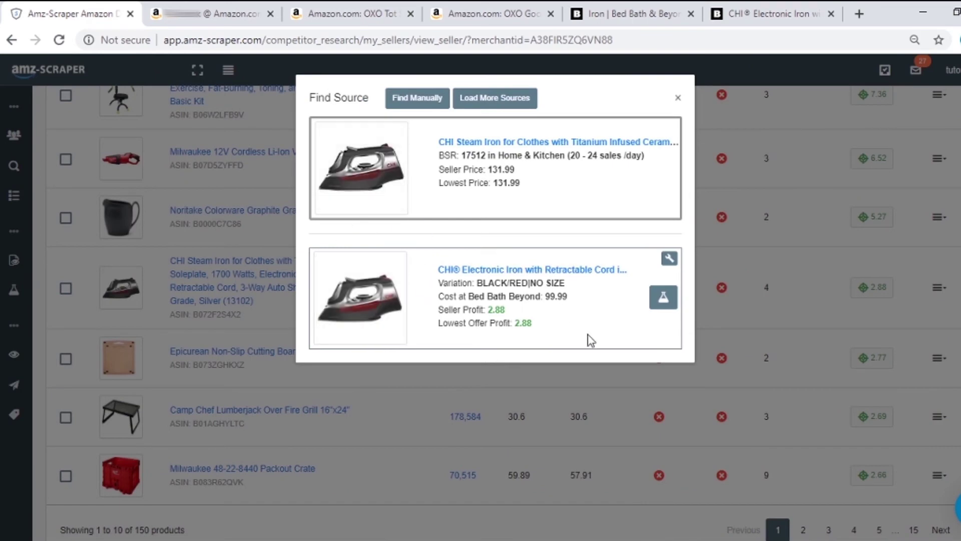
left_click(669, 298)
left_click(660, 129)
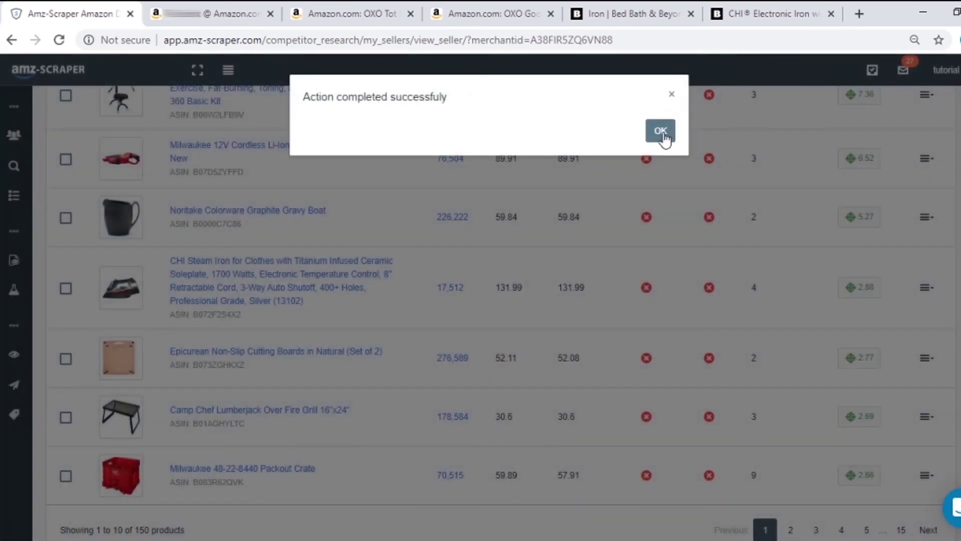
left_click(660, 132)
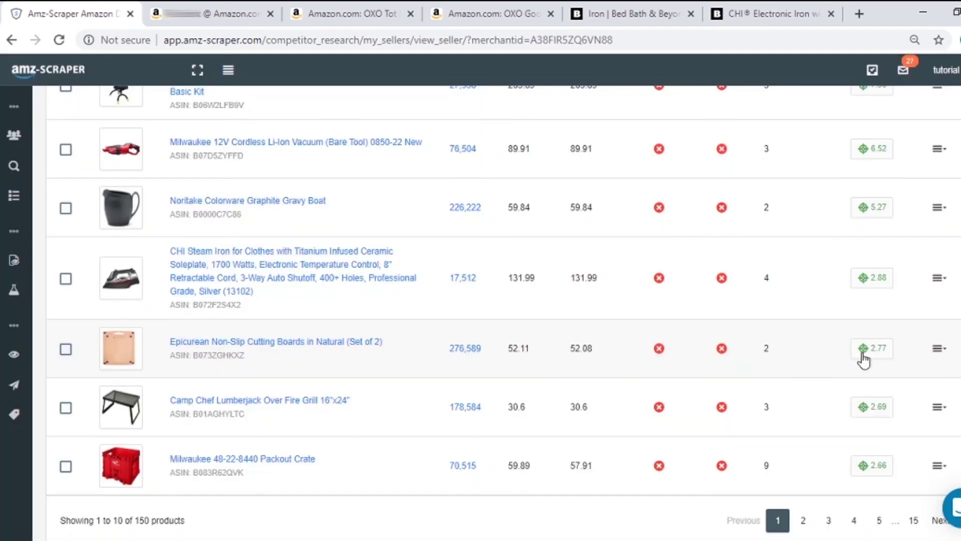
left_click(869, 349)
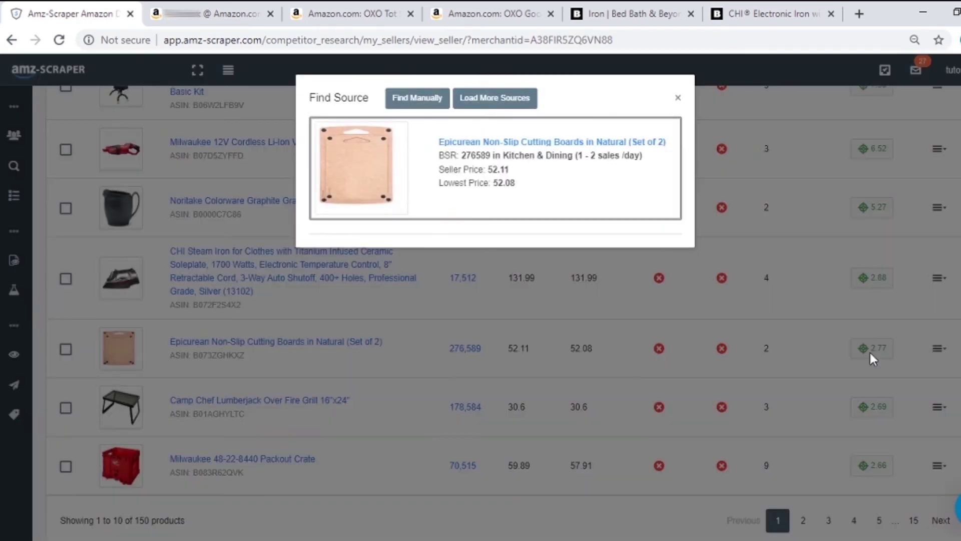
left_click(932, 349)
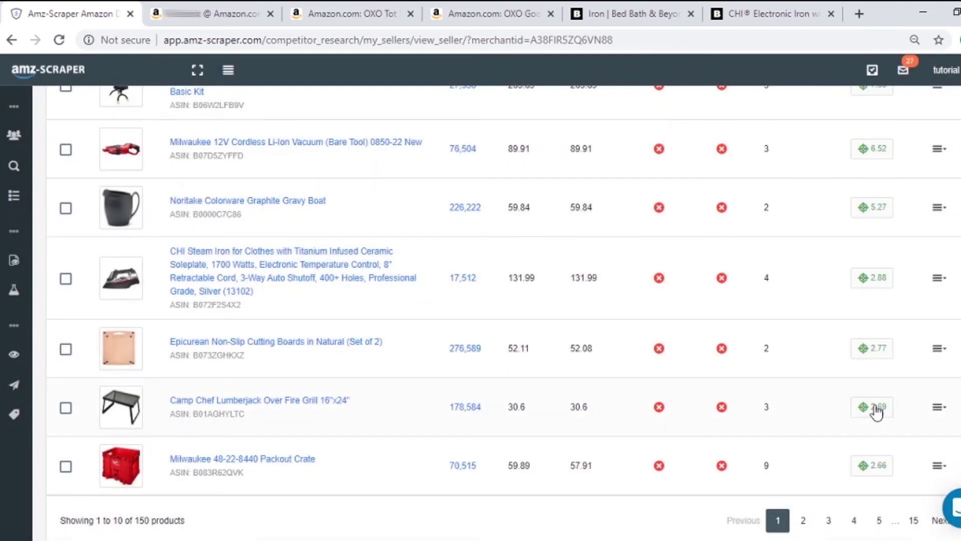
left_click(875, 408)
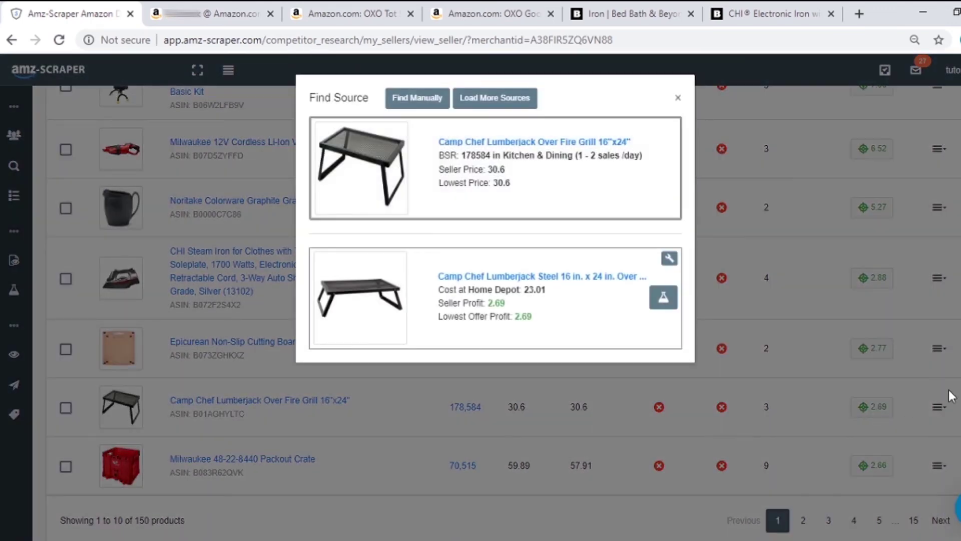
left_click(948, 391)
left_click(881, 463)
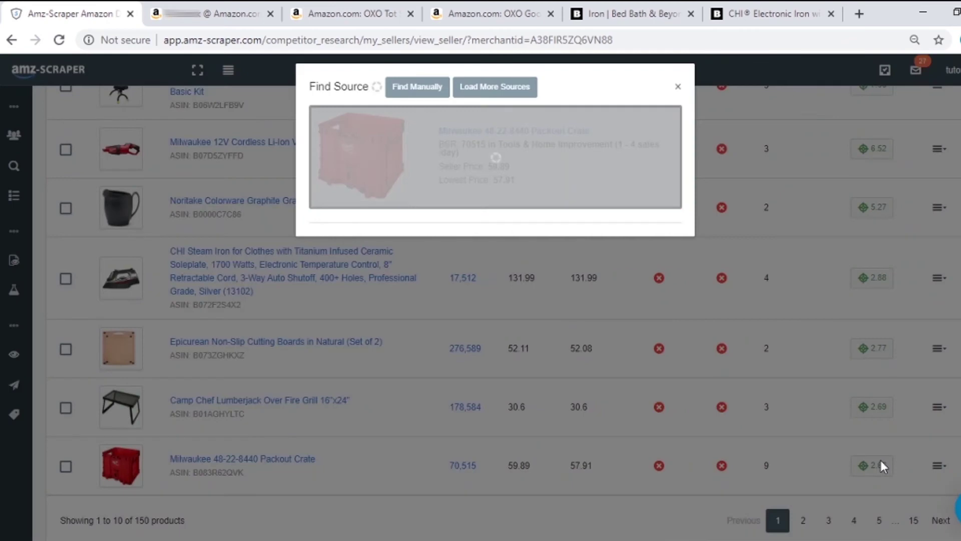
left_click(958, 441)
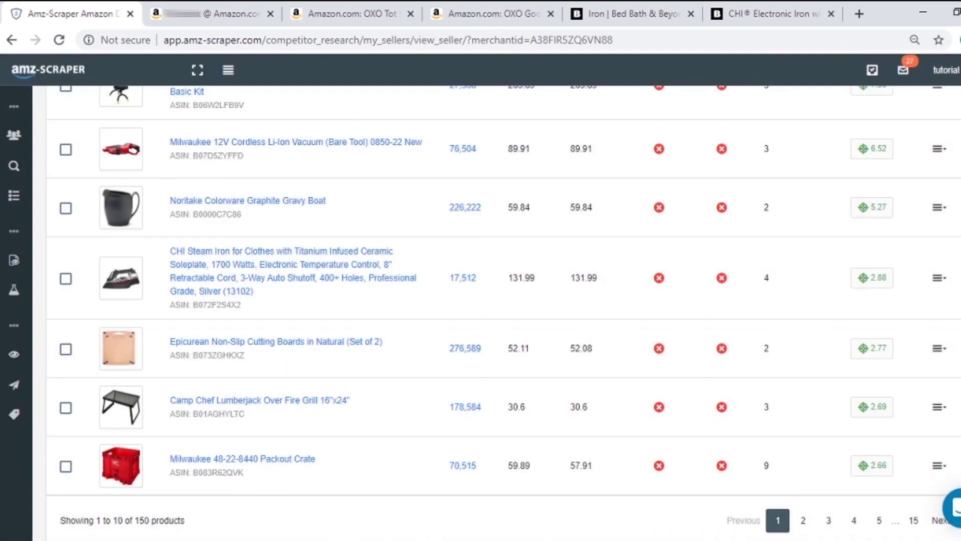
left_click(802, 521)
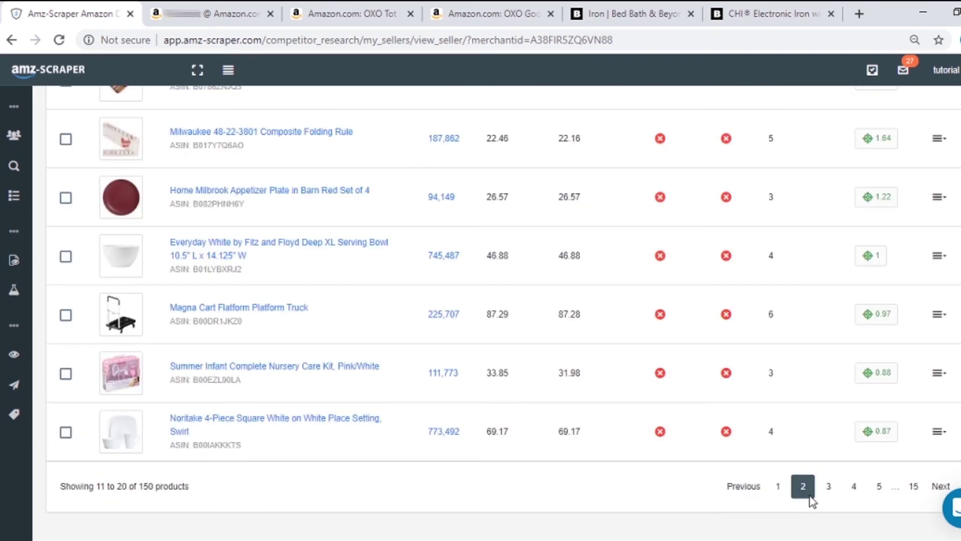
Skip the Gibson dinnerware source and save the OttLite lamp's source to the lab, keeping the original.
scroll(481, 300, "up", 7)
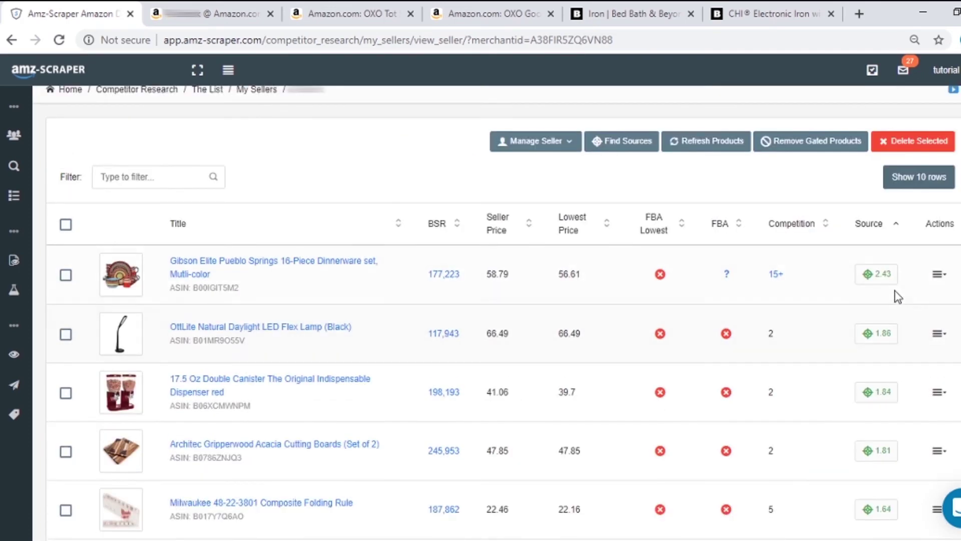
left_click(887, 278)
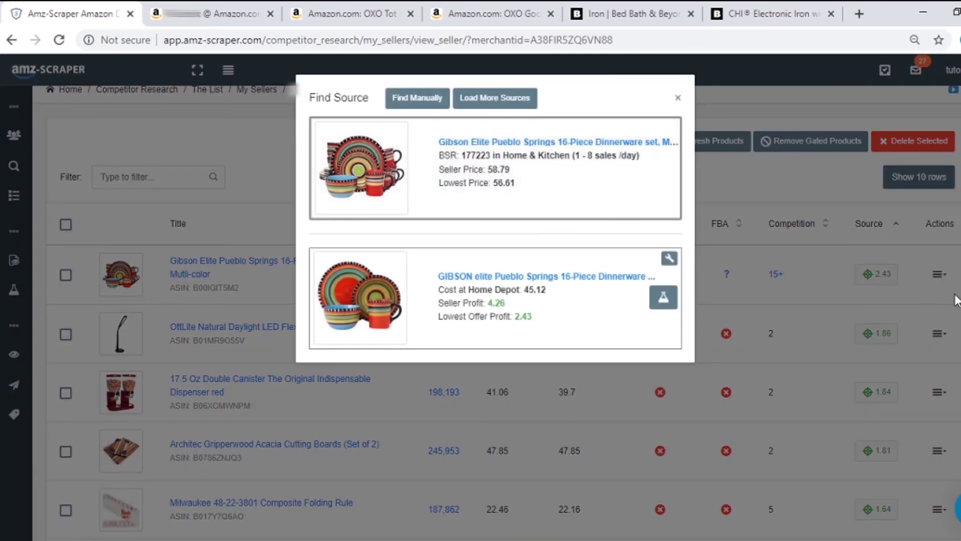
left_click(951, 307)
left_click(887, 333)
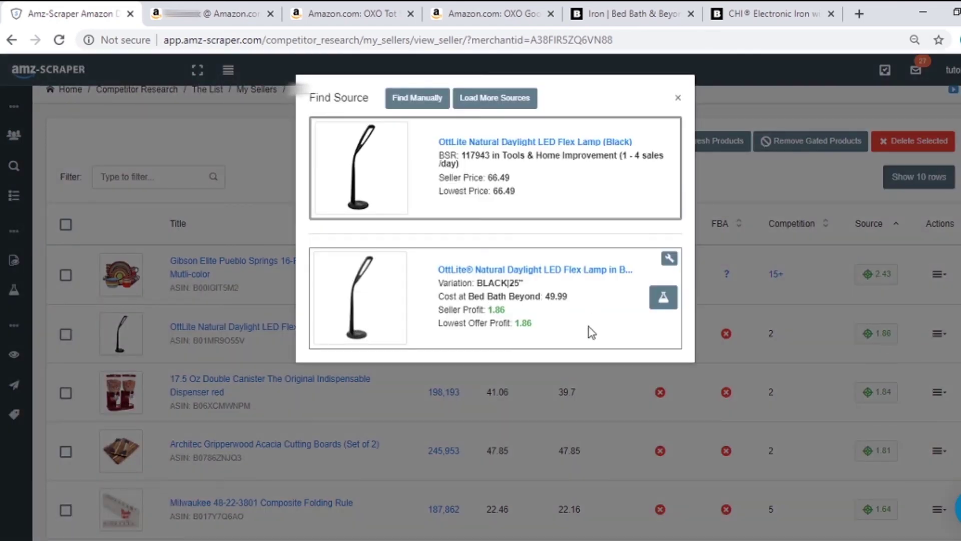
left_click(664, 299)
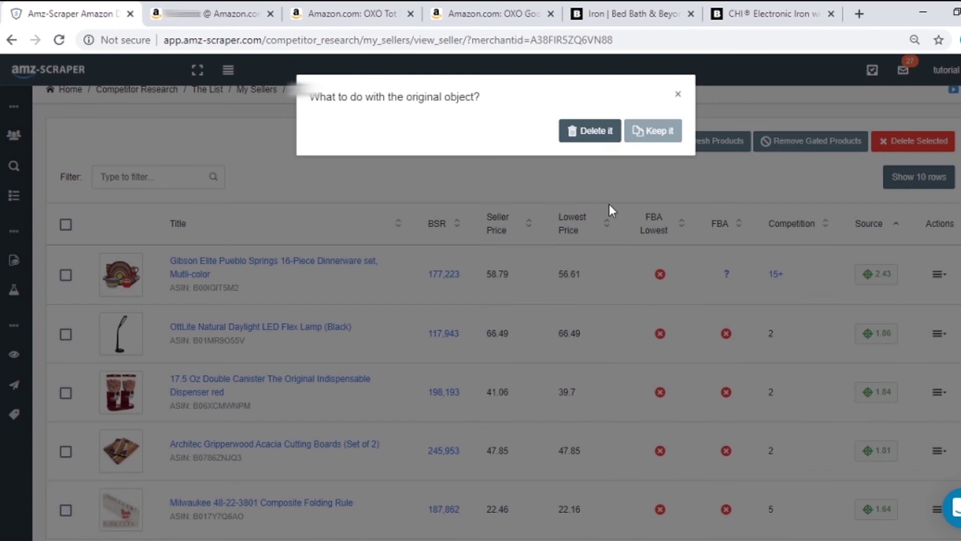
left_click(652, 131)
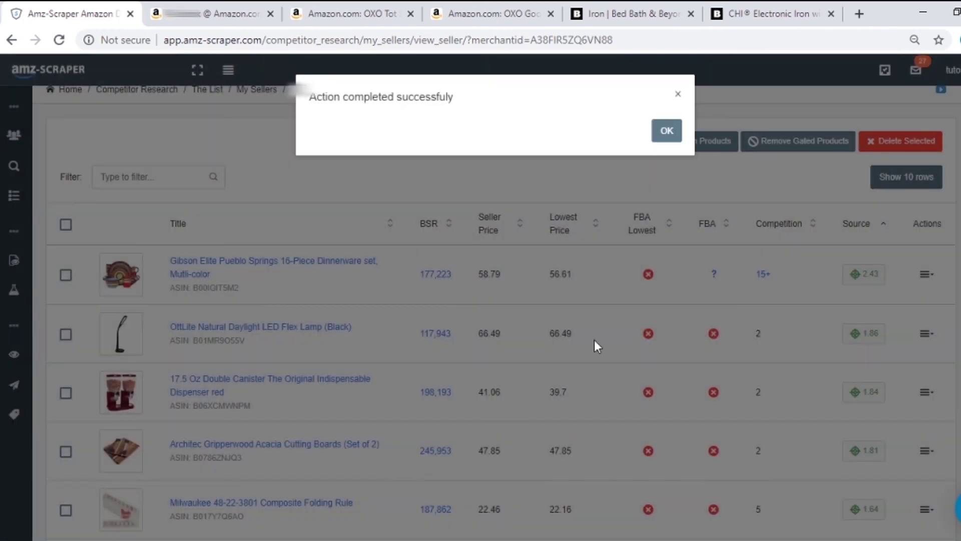
left_click(593, 340)
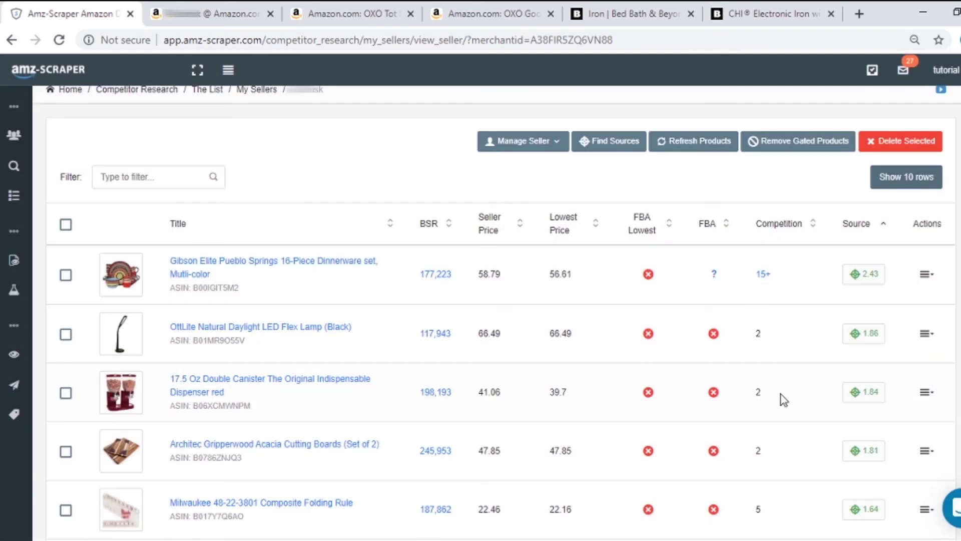
Skip the 17.5 Oz canister and save the Architec cutting boards' Bed Bath source, keeping the original.
left_click(869, 391)
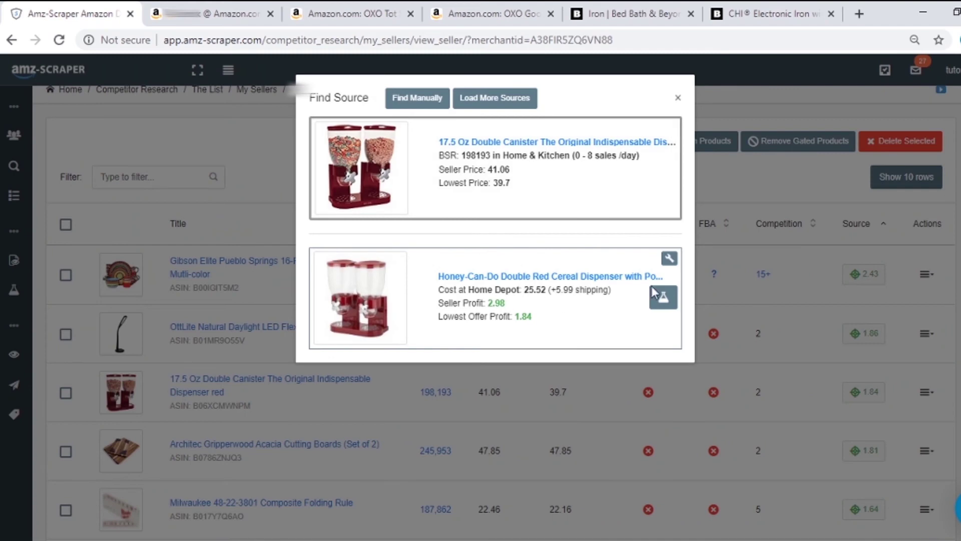
left_click(956, 326)
scroll(896, 338, "down", 3)
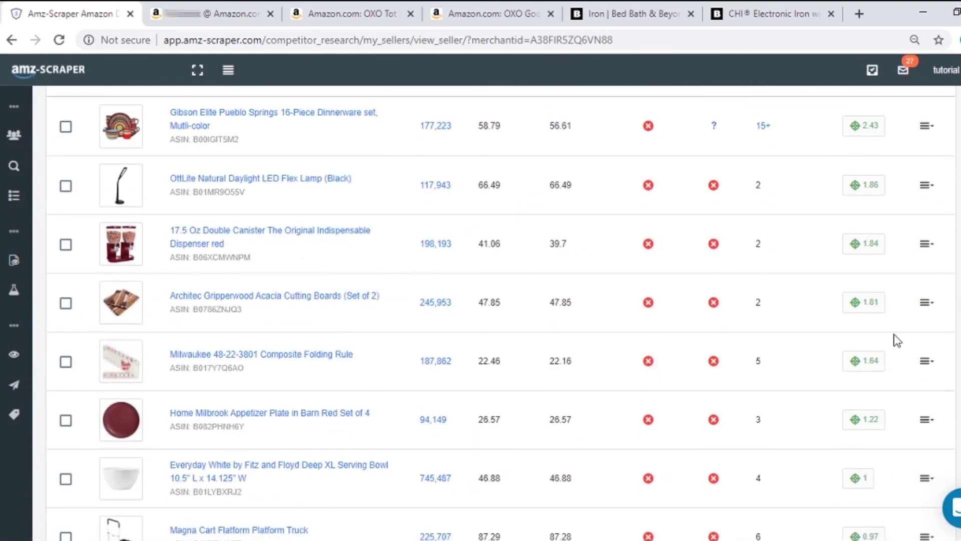
left_click(852, 305)
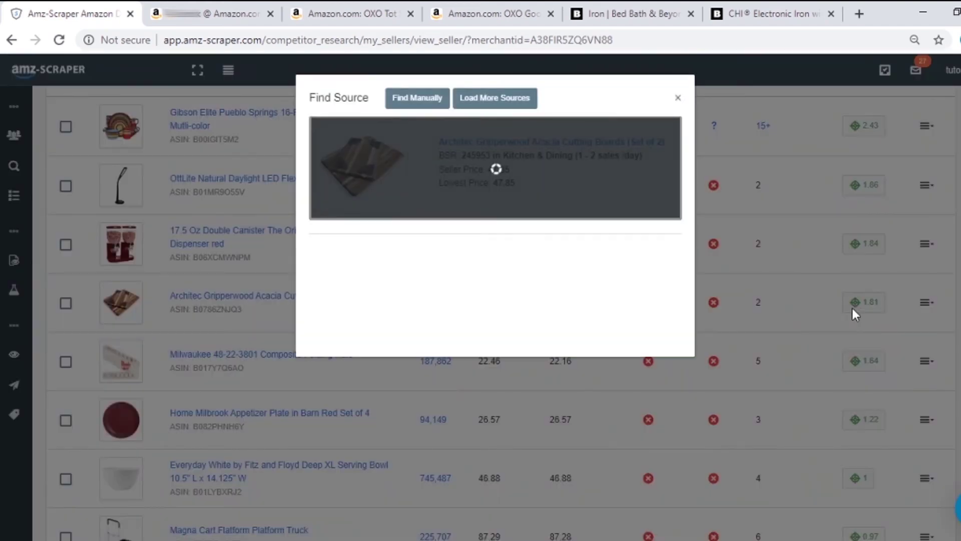
left_click_drag(469, 296, 506, 297)
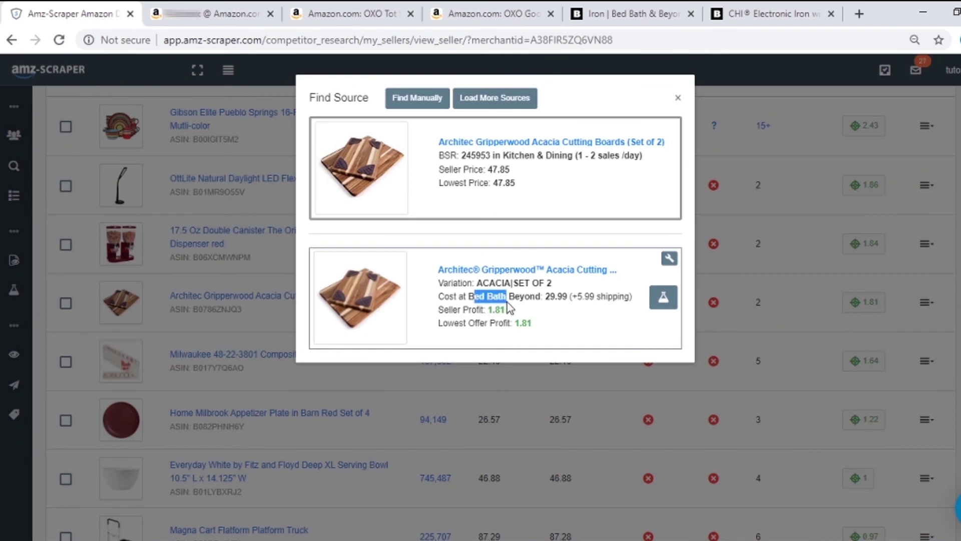
left_click(561, 324)
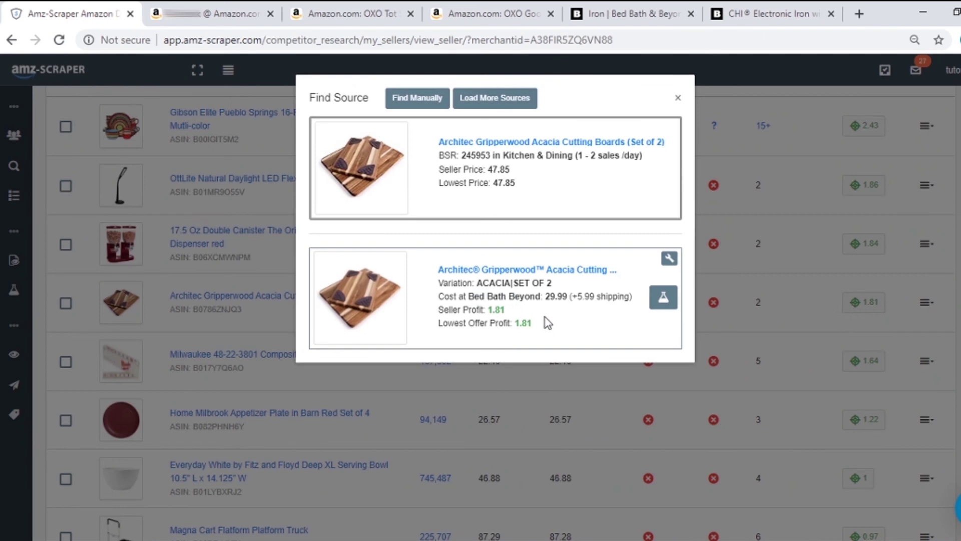
left_click(664, 298)
left_click(643, 131)
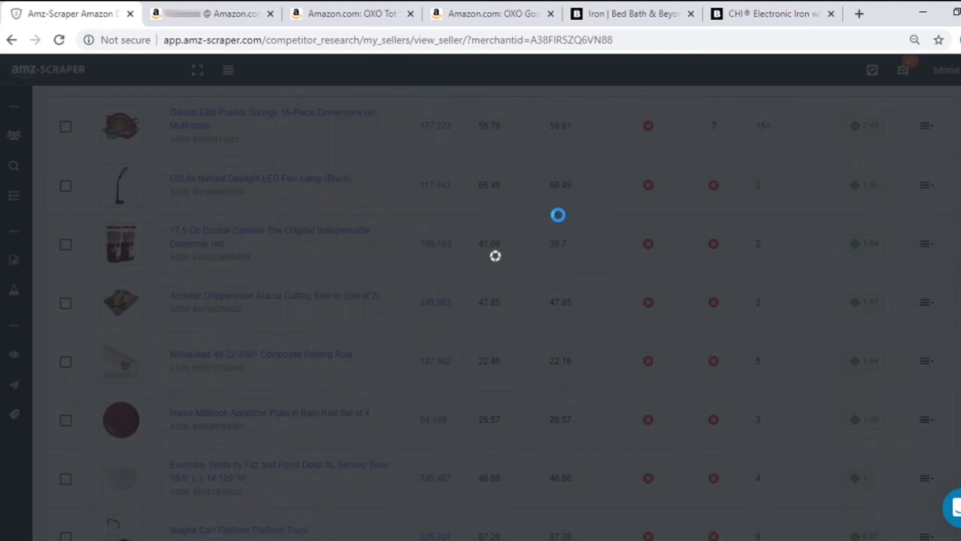
left_click(660, 133)
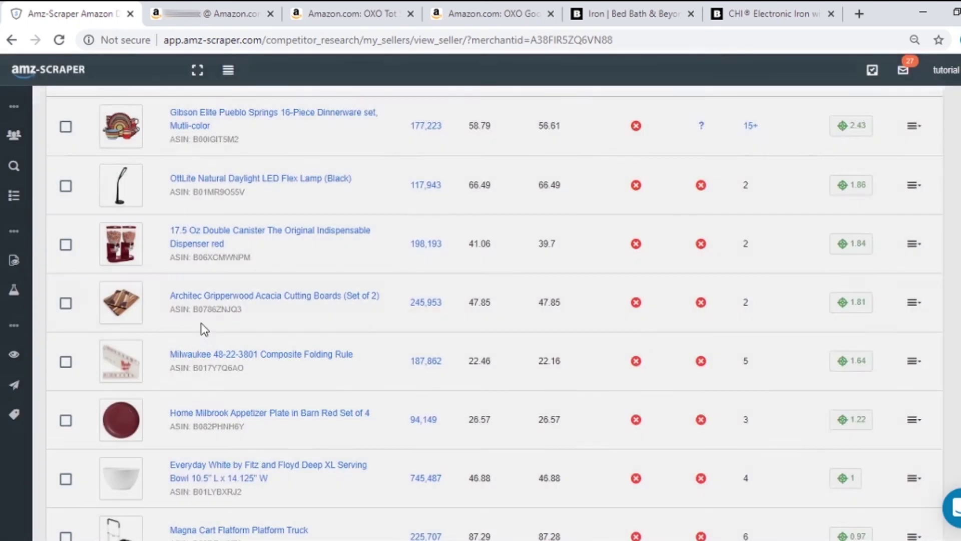
left_click(870, 362)
Save the Milbrook plates' Bed Bath & Beyond source (13.99, 1.22 profit) to the lab, keeping the original.
left_click(870, 318)
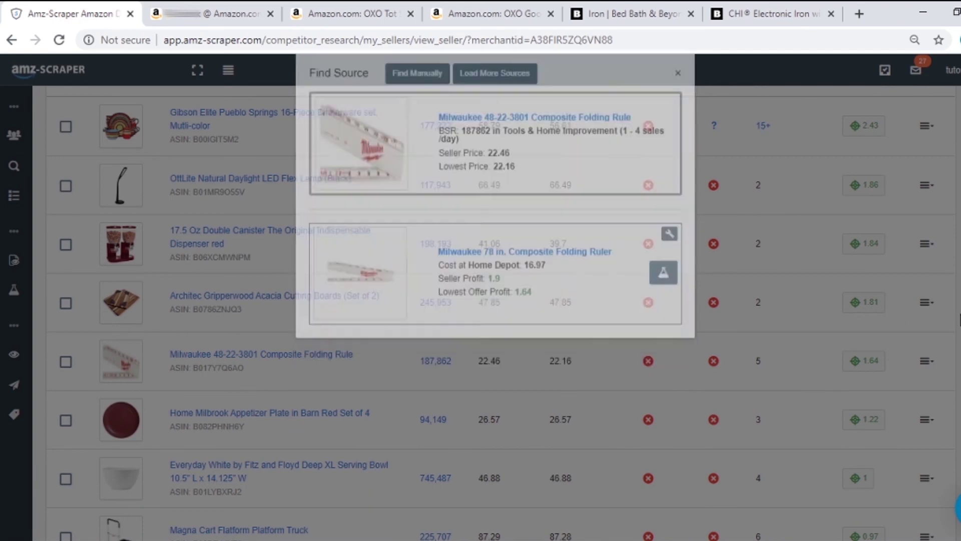
scroll(874, 345, "down", 1)
left_click(870, 345)
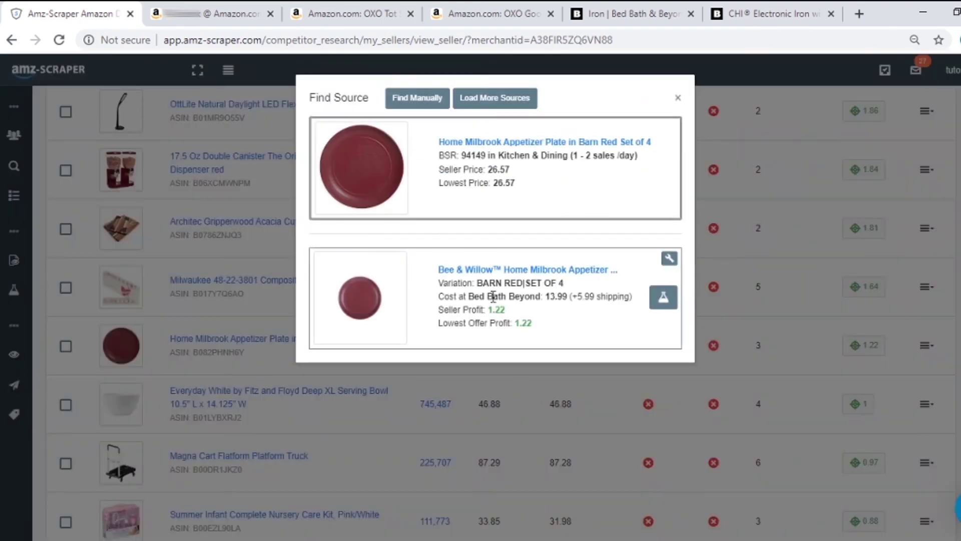
left_click(663, 297)
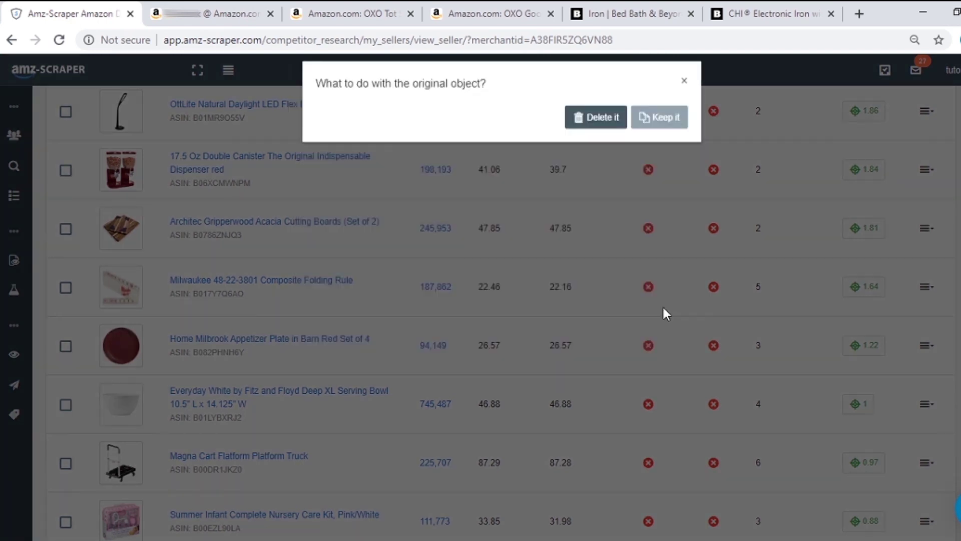
left_click(653, 122)
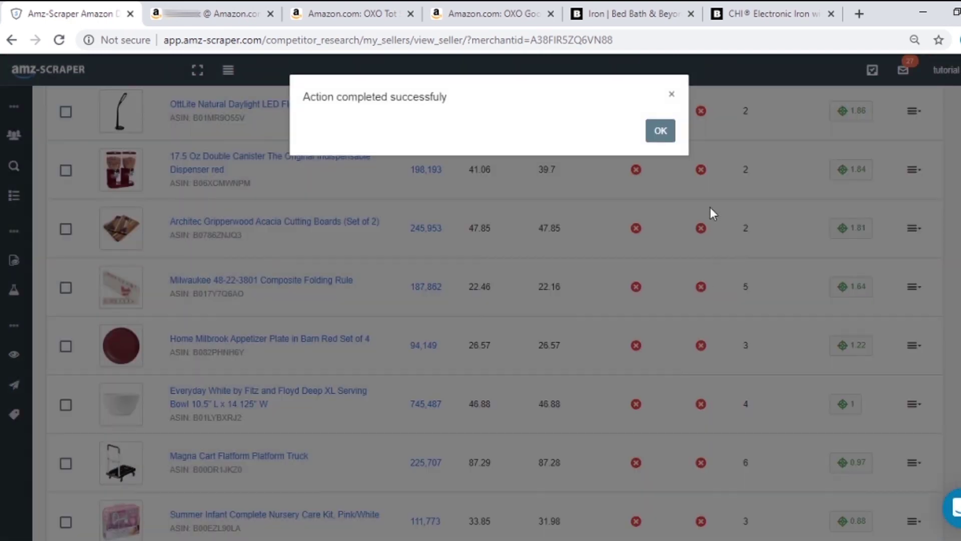
left_click(656, 129)
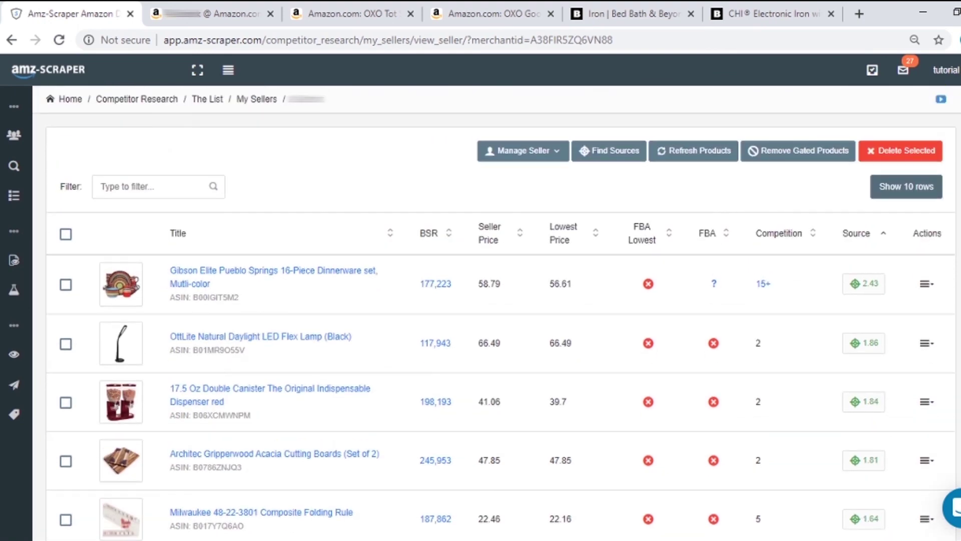
Open the OttLite lamp's Amazon page from its source, copy ASIN B01MR9O55V, and return to the seller list.
left_click(860, 342)
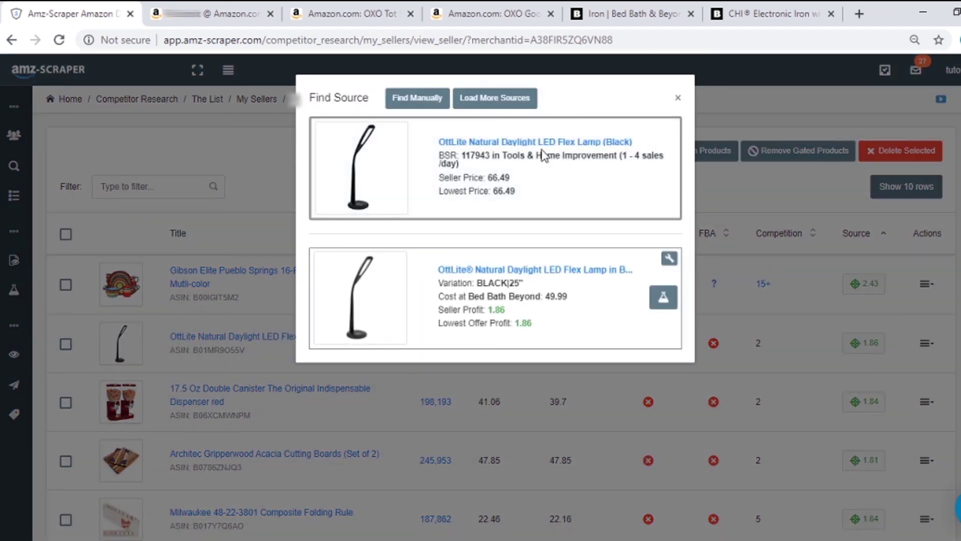
left_click(546, 143)
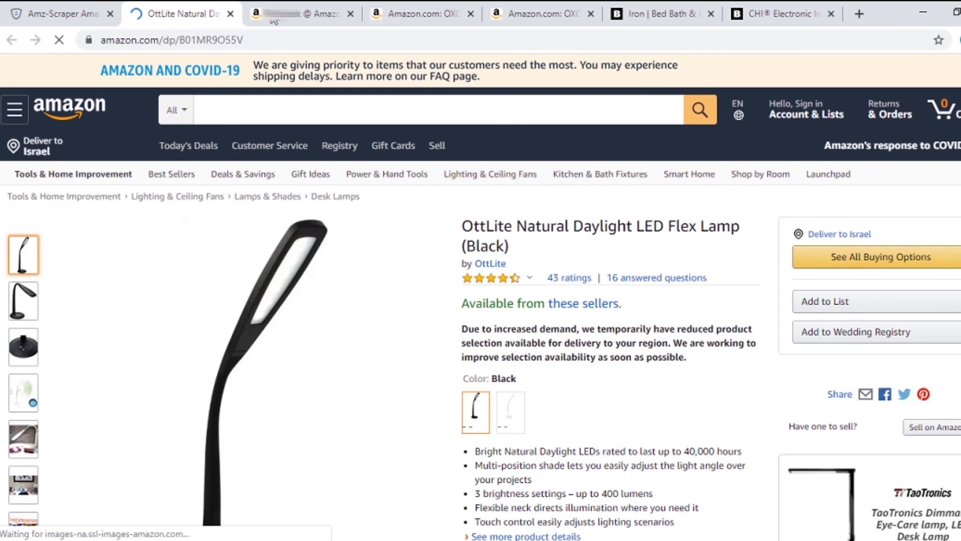
left_click(246, 41)
double_click(259, 40)
key("ctrl+c")
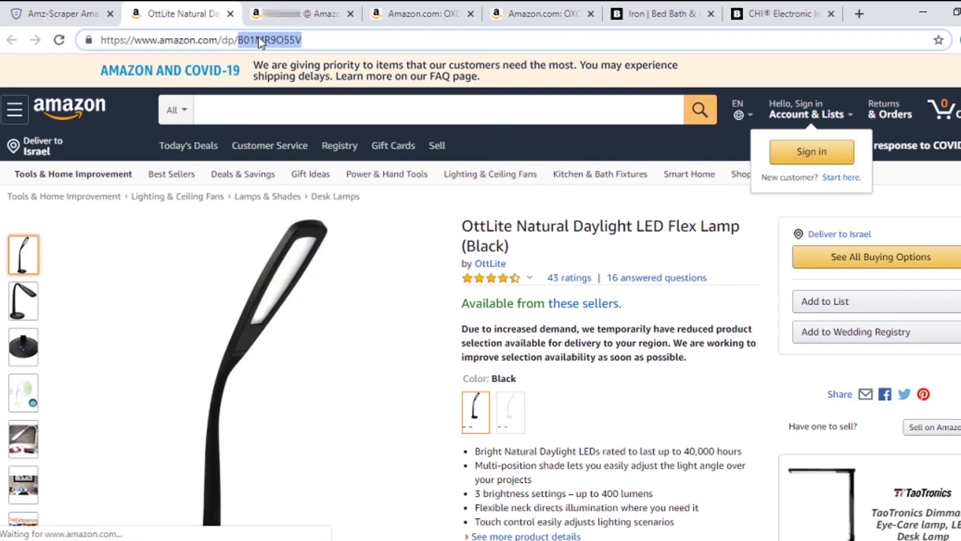
left_click(60, 13)
left_click(758, 183)
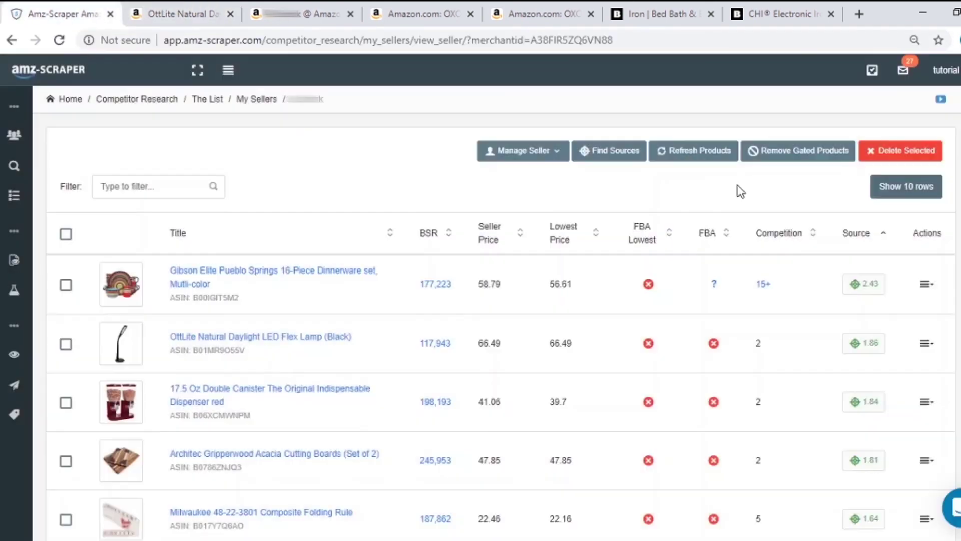
Load ASIN B01MR9O55V in the Product Viewer and scroll to its two seller offers.
left_click(14, 261)
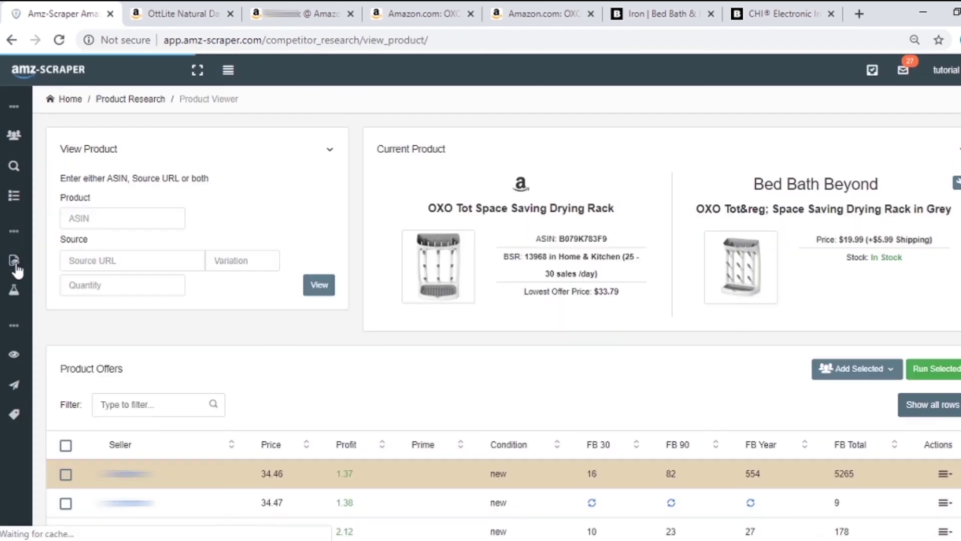
left_click(100, 218)
key("ctrl+v")
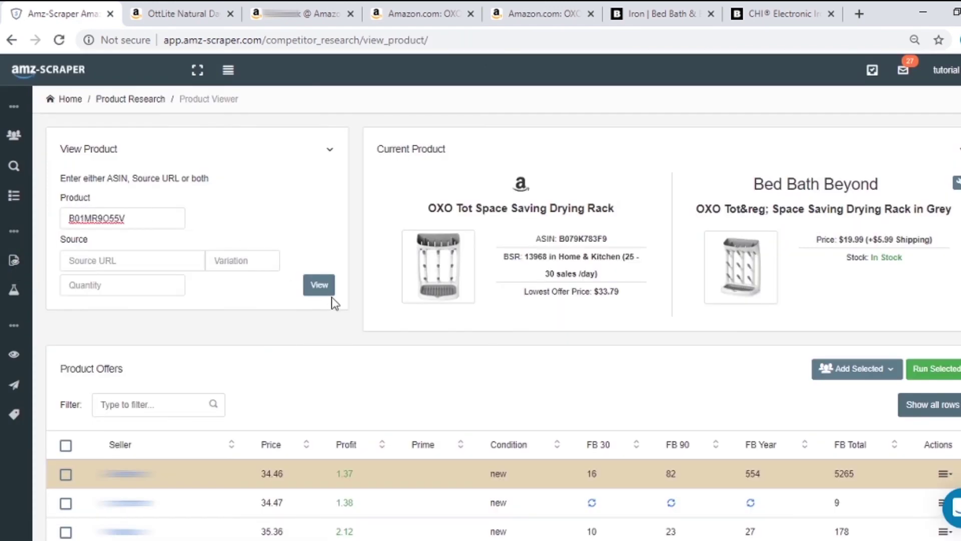
left_click(322, 287)
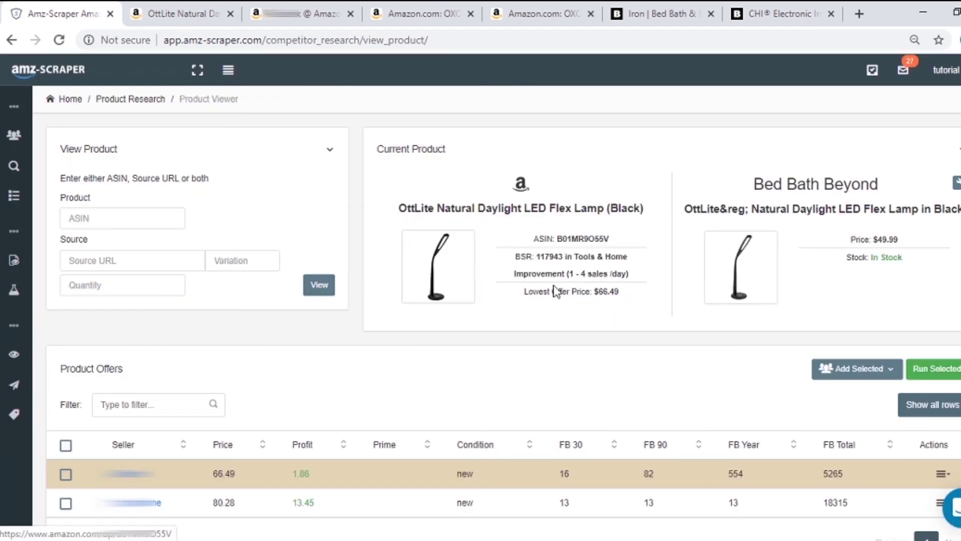
scroll(573, 298, "down", 2)
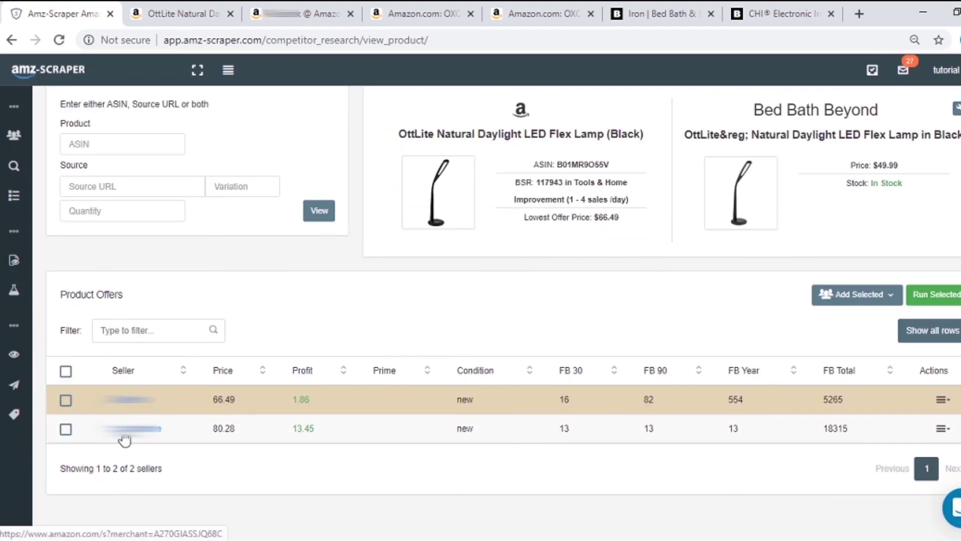